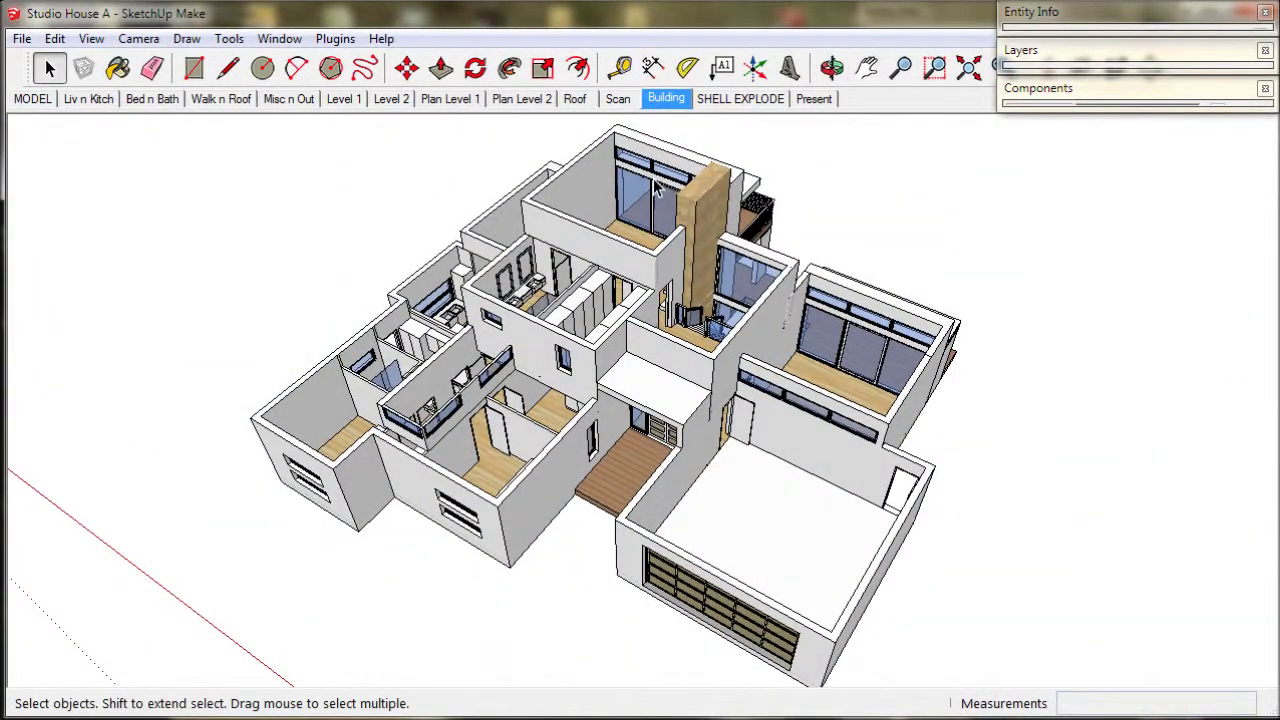
- Copy the flat roof slab from the Walk n Roof scene onto the inner wall corner of the upper-storey room in the Building scene
left_click(238, 103)
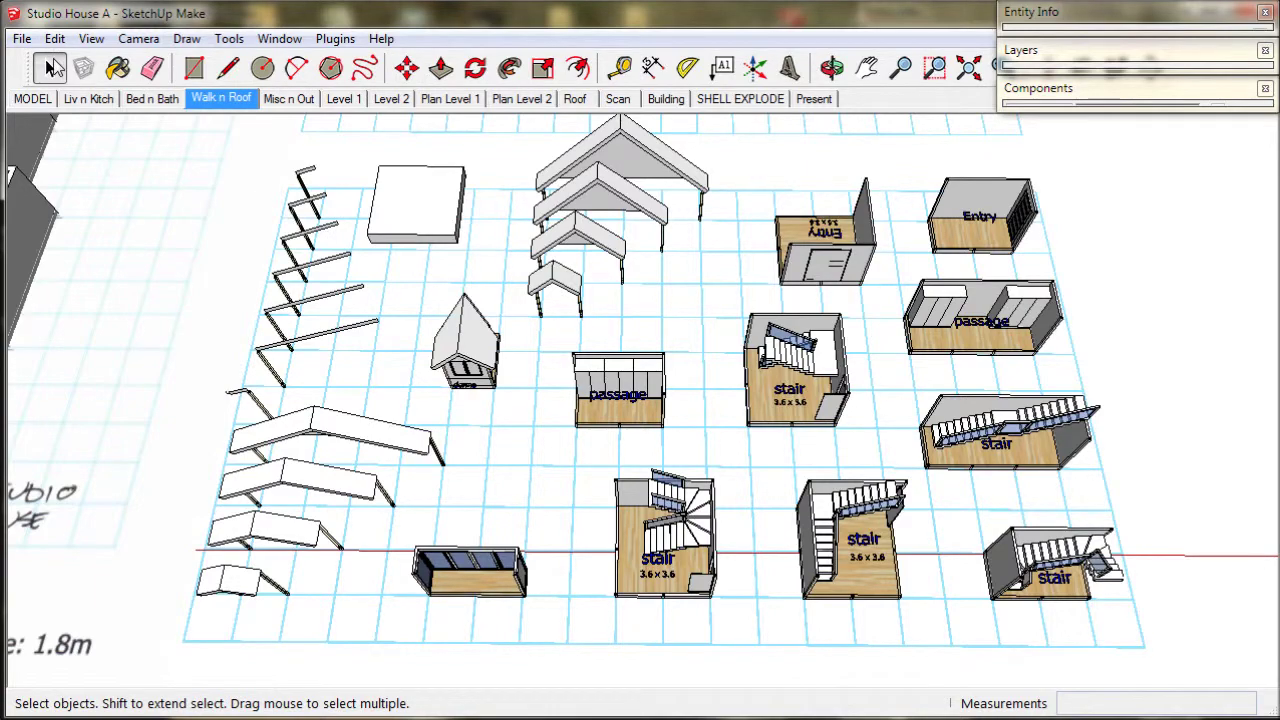
scroll(386, 238, "up", 5)
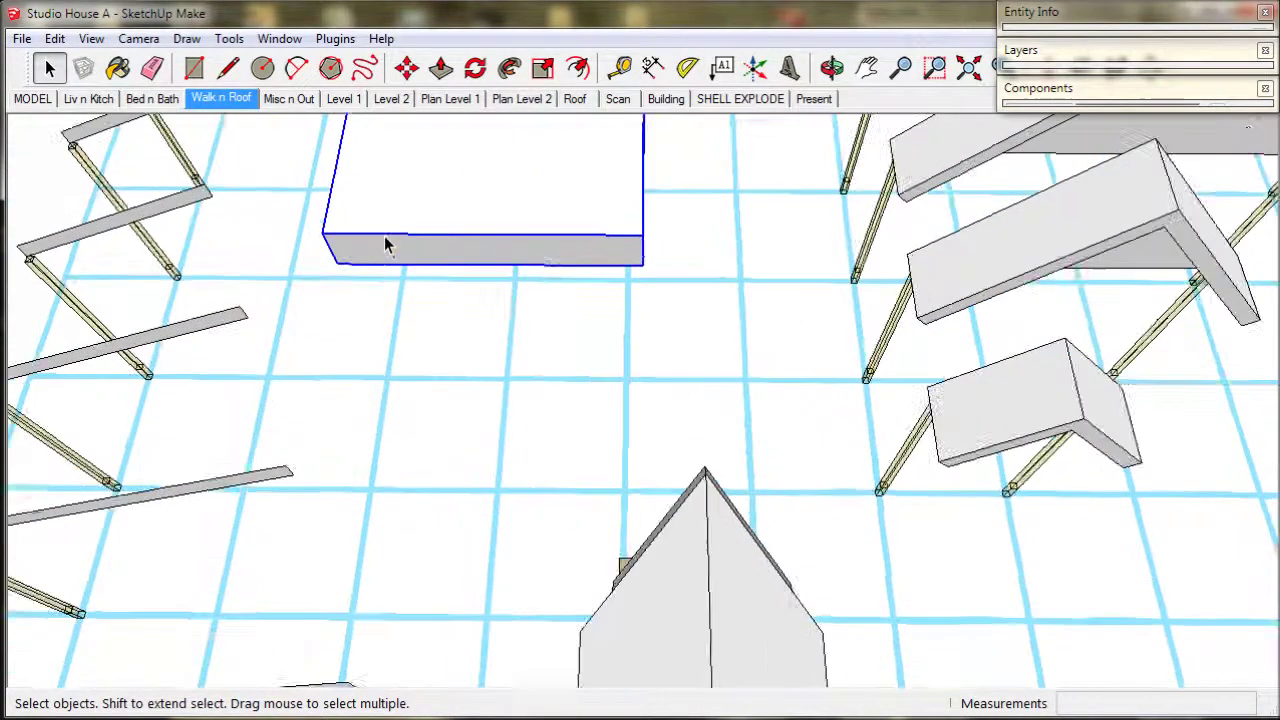
middle_click_drag(384, 236, 380, 192)
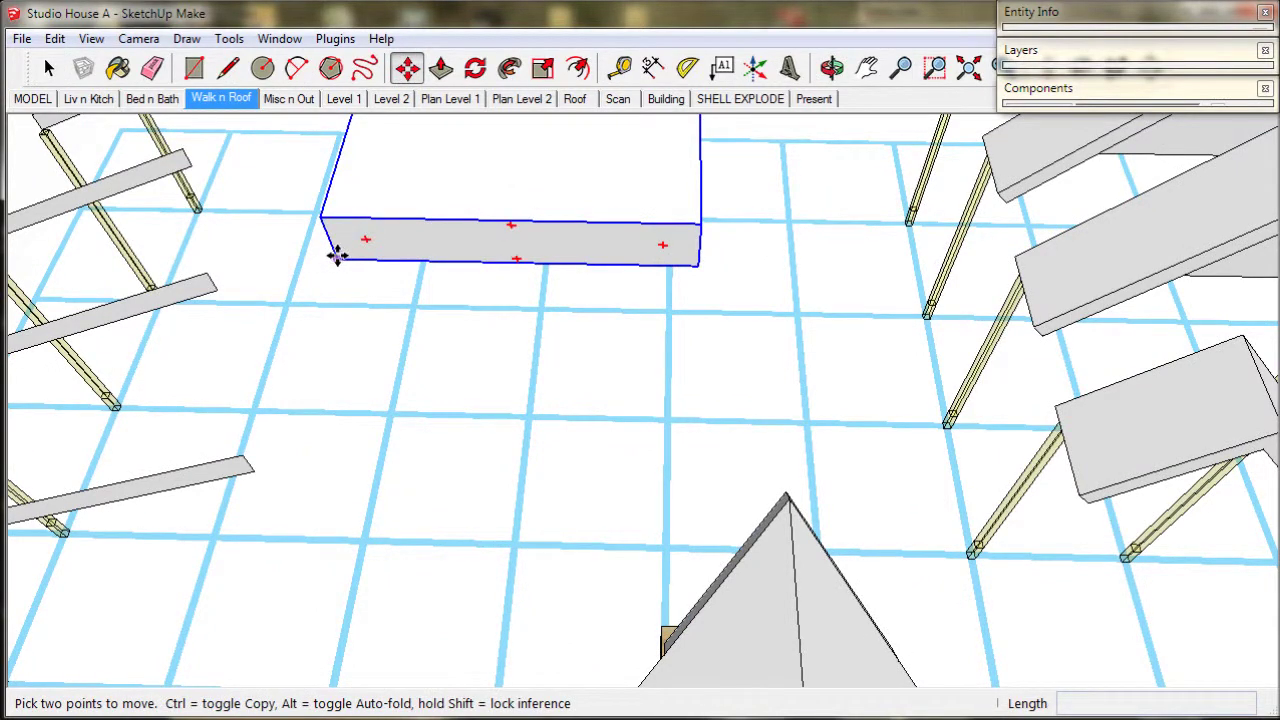
left_click(337, 255)
key("ctrl")
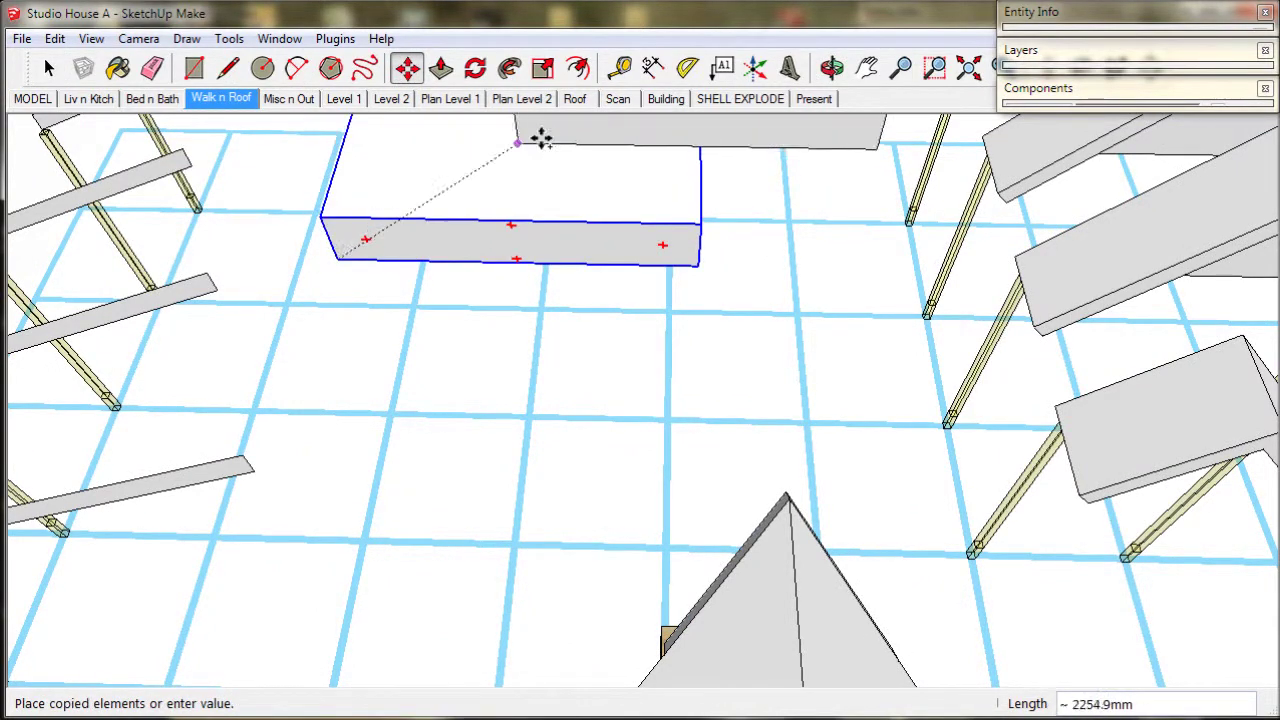
left_click(662, 102)
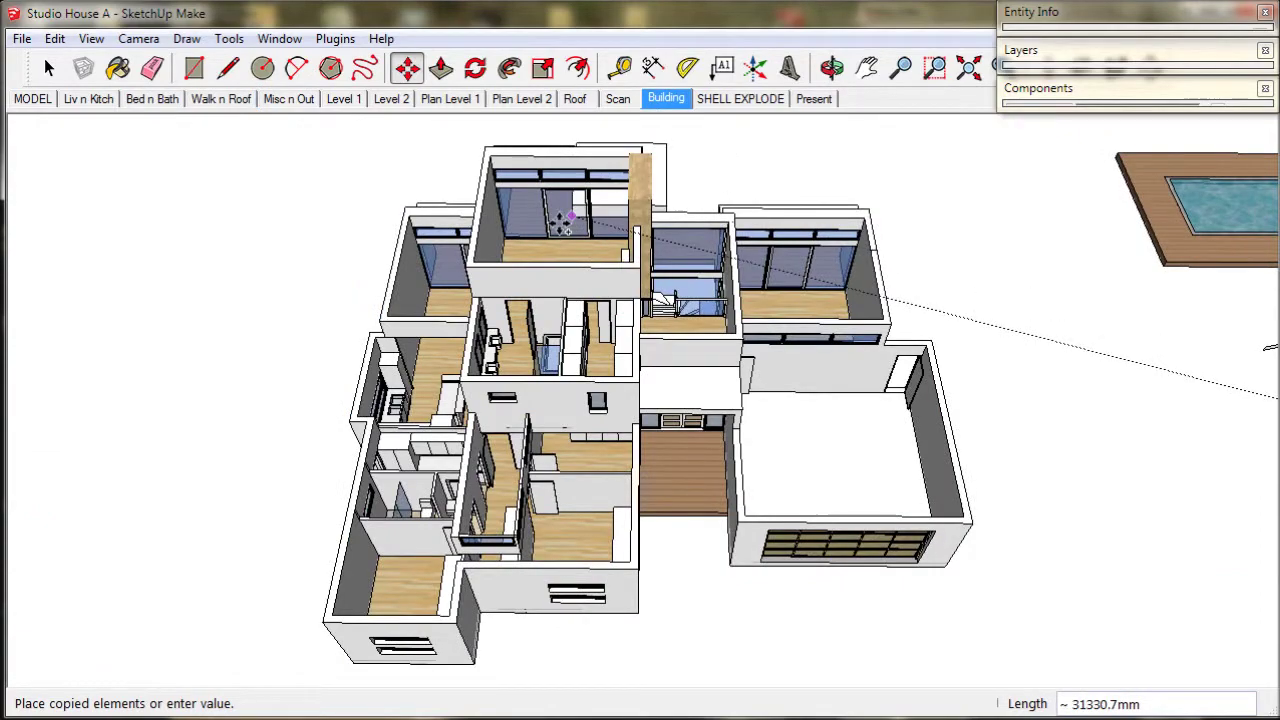
scroll(563, 222, "up", 5)
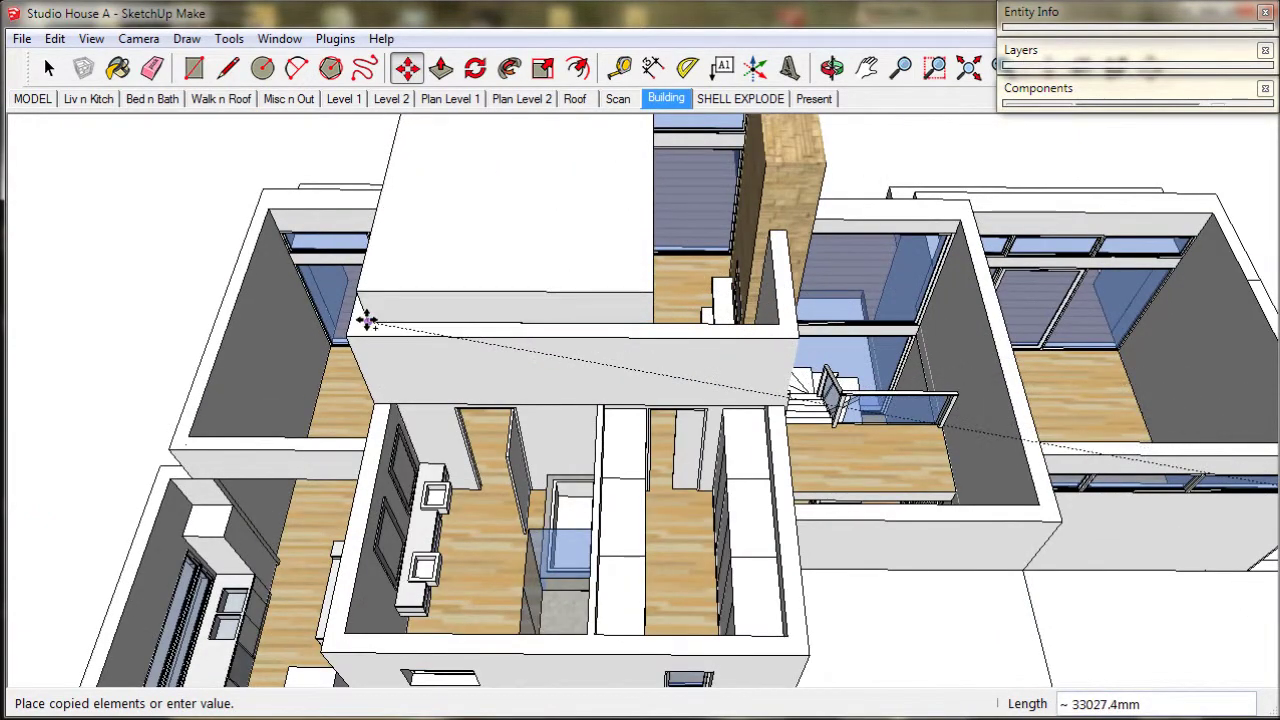
middle_click_drag(466, 337, 368, 369)
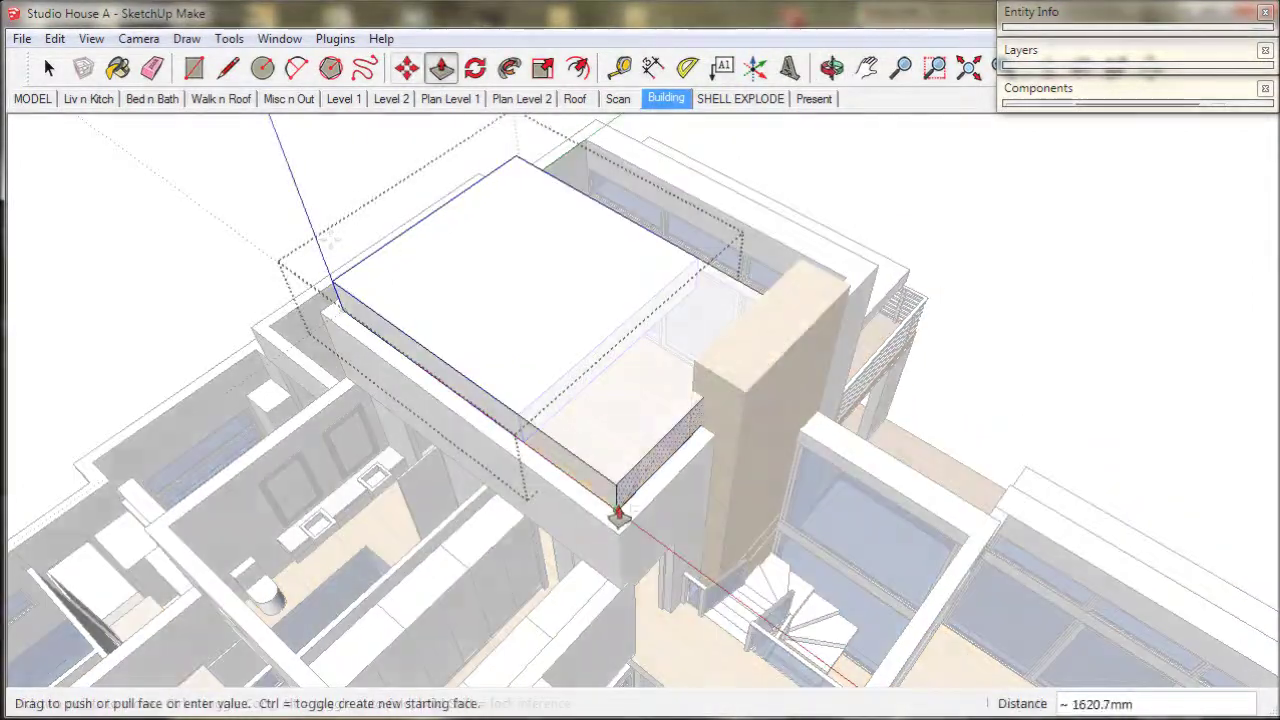
- Push/Pull the roof slab's side faces to the room's inner wall edges, extending the first side by about 1621 mm
left_click(619, 513)
middle_click_drag(654, 514, 132, 403)
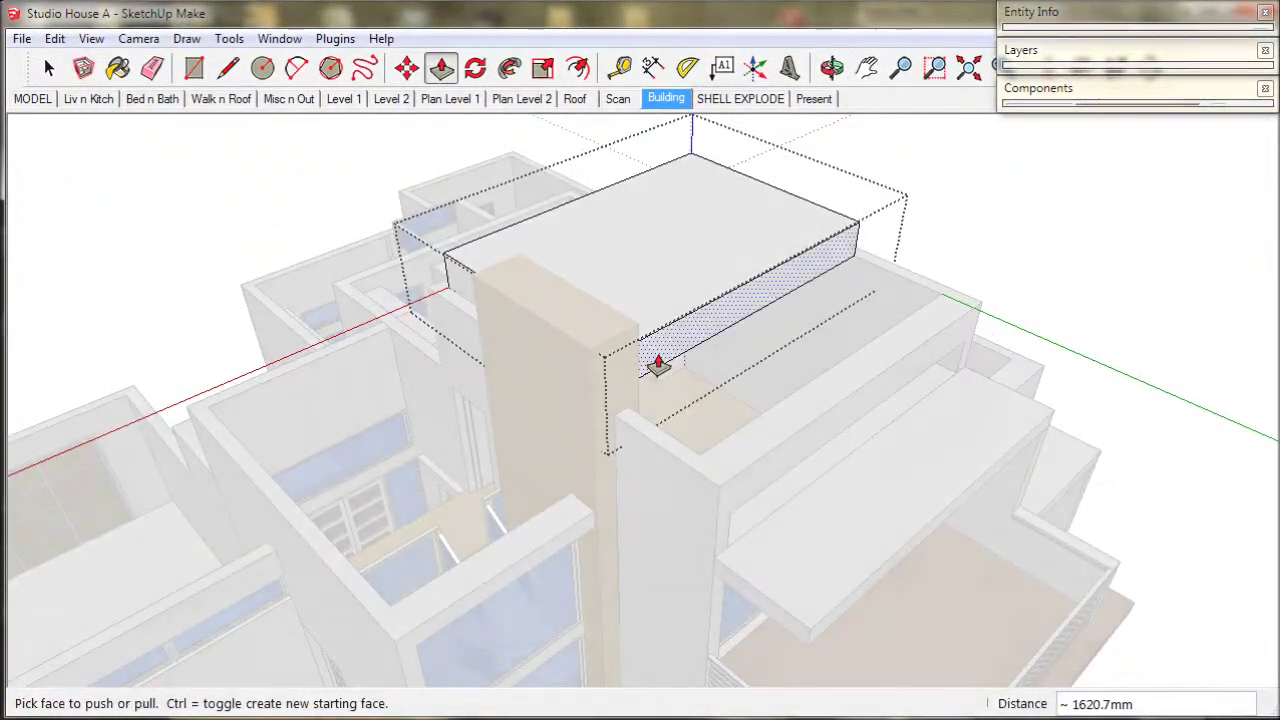
left_click(657, 366)
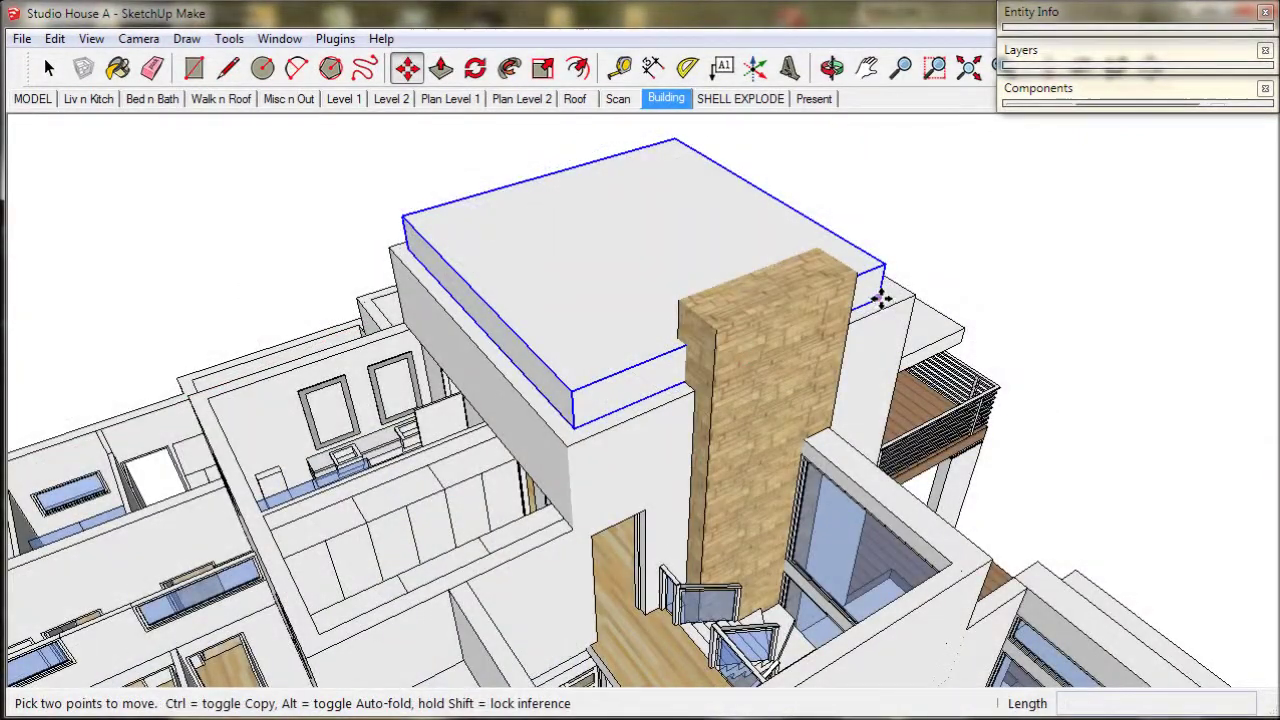
- Copy the roof slab onto the two lower volumes beside it, and push the second copy's outer side in 2161.1 mm to fit
scroll(876, 296, "up", 2)
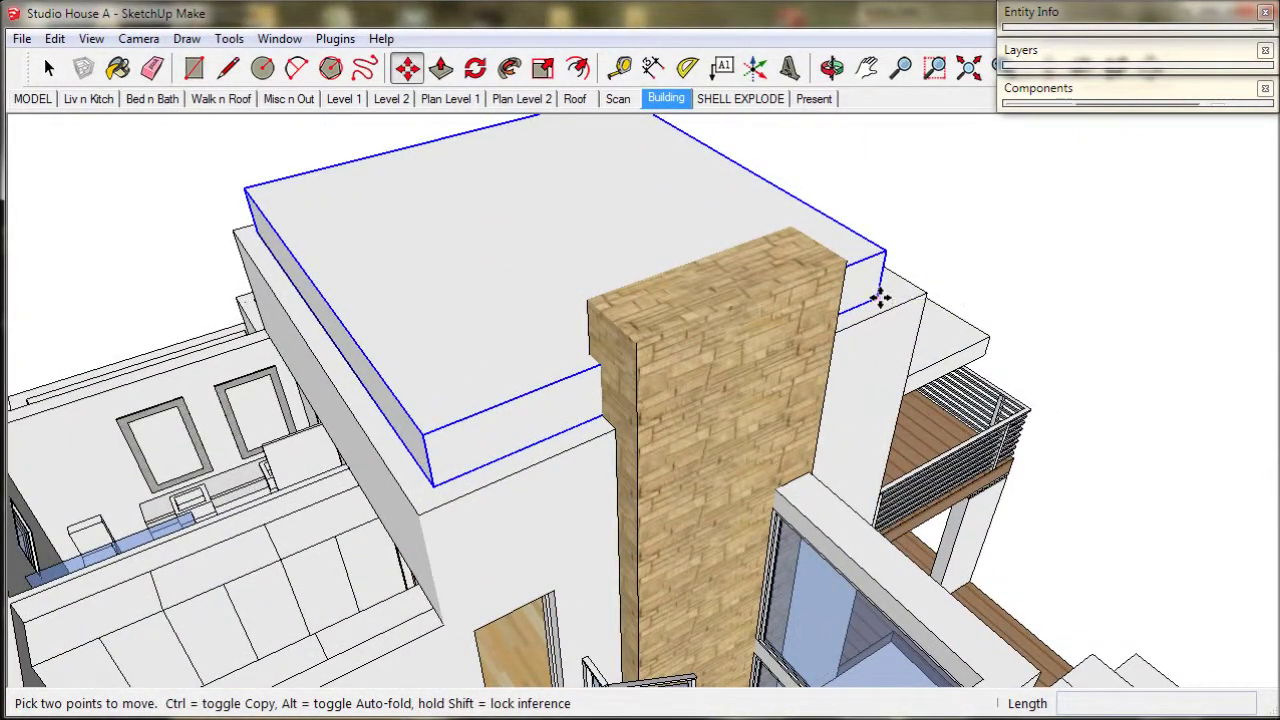
key("ctrl")
left_click(880, 298)
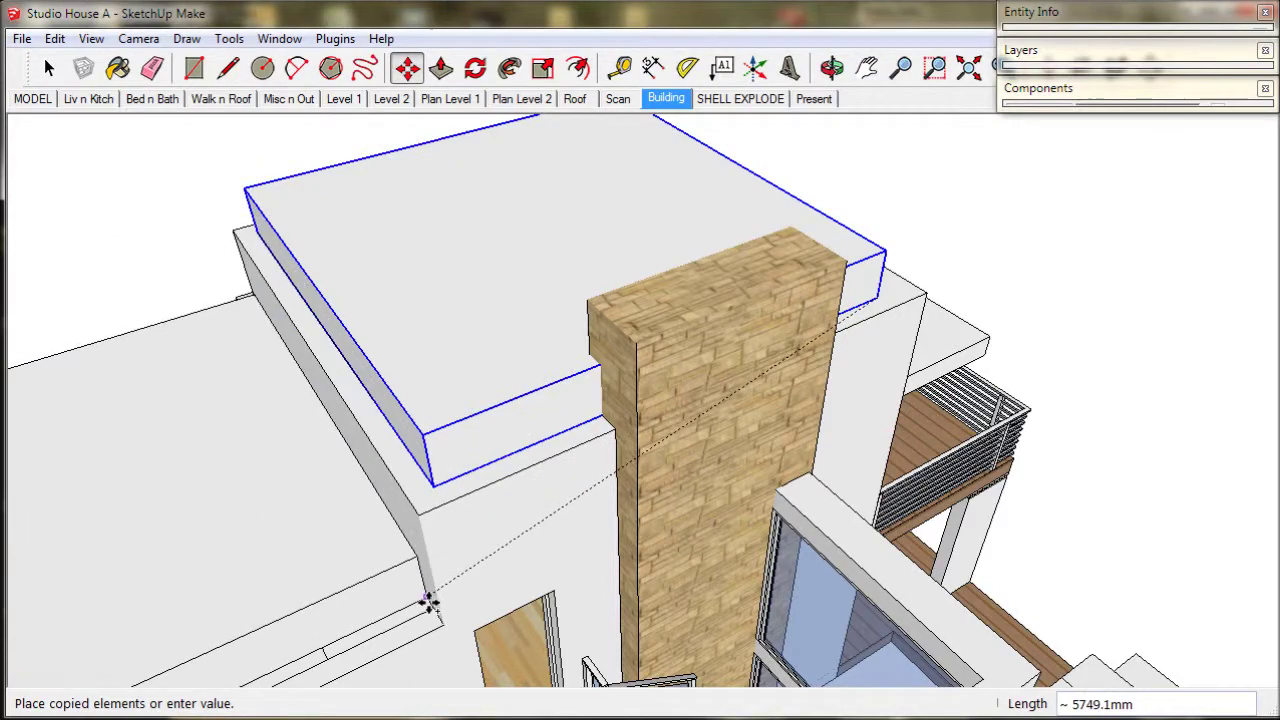
left_click(429, 602)
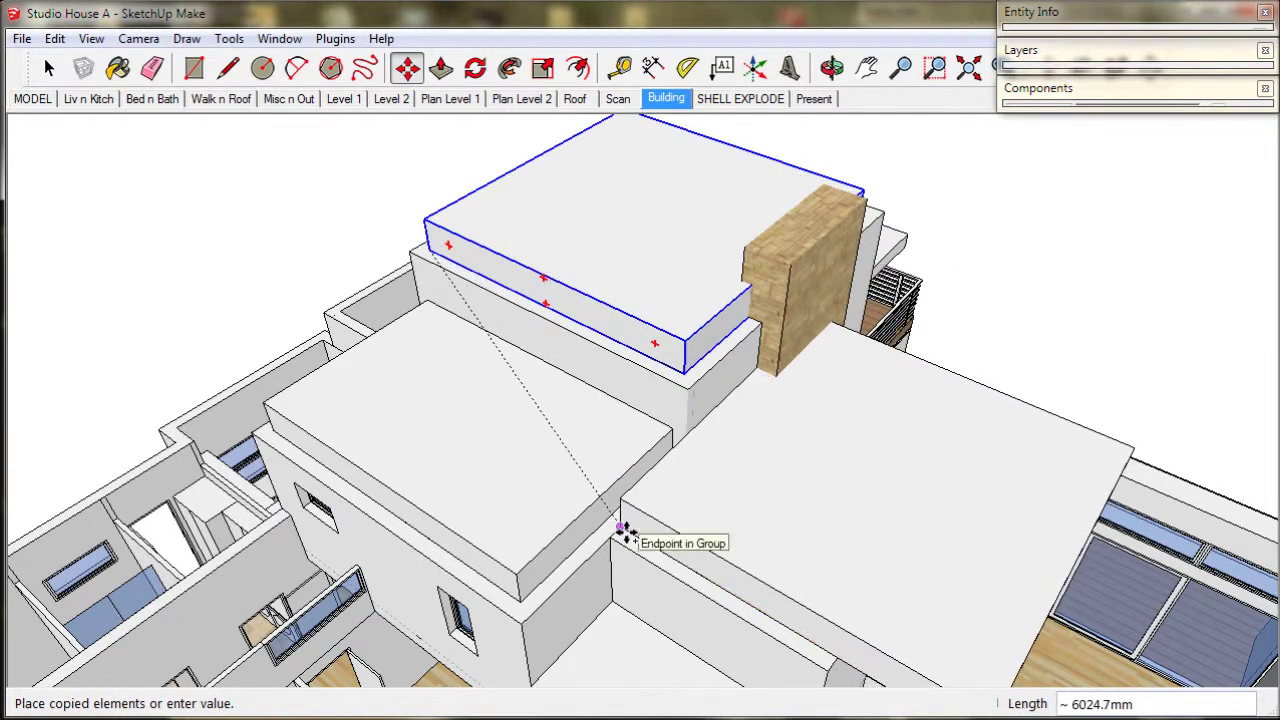
left_click(621, 529)
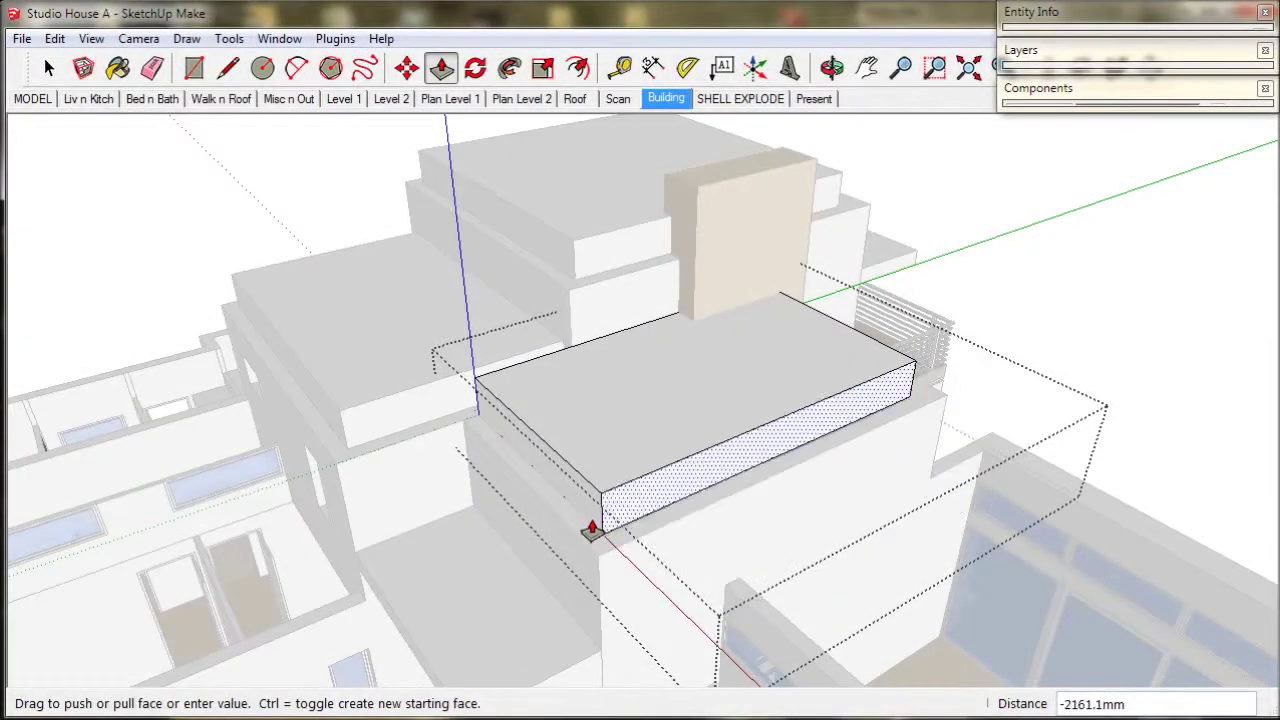
left_click(591, 534)
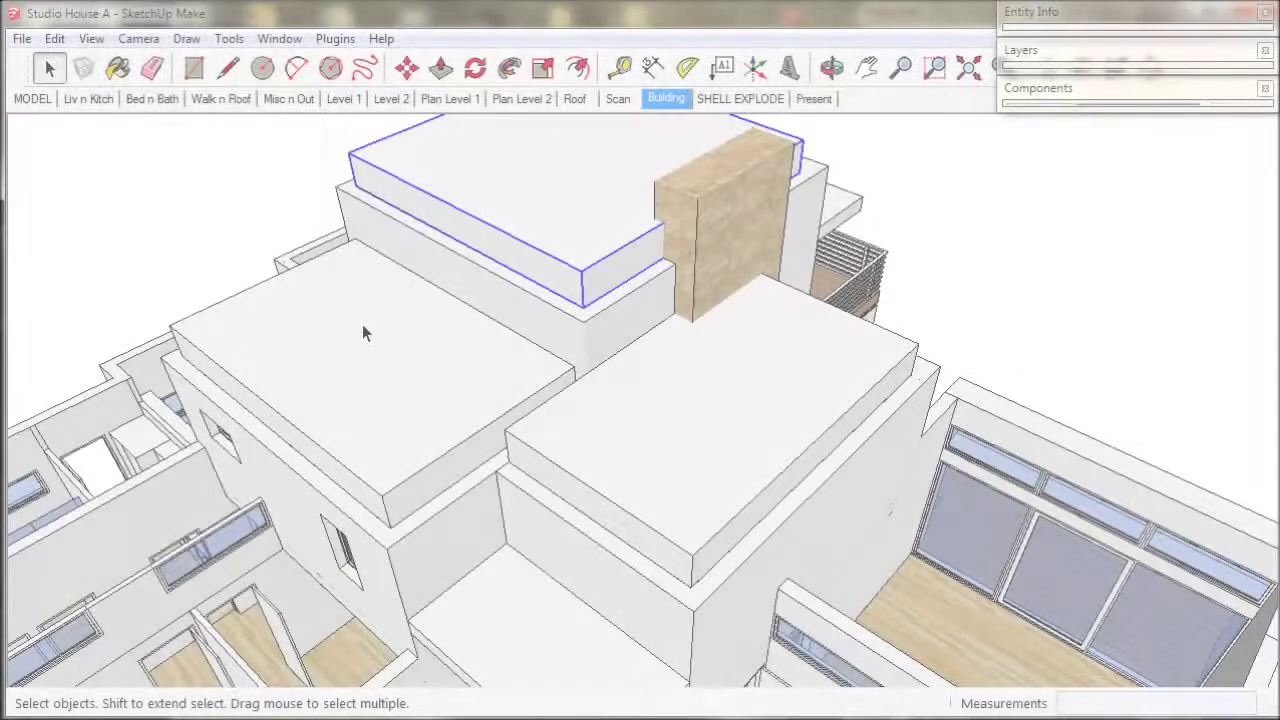
- Select all three flat roof slabs and move them straight down 600 mm inside their parapets
left_click(357, 352, "shift")
middle_click_drag(386, 378, 621, 412)
left_click(621, 408, "shift")
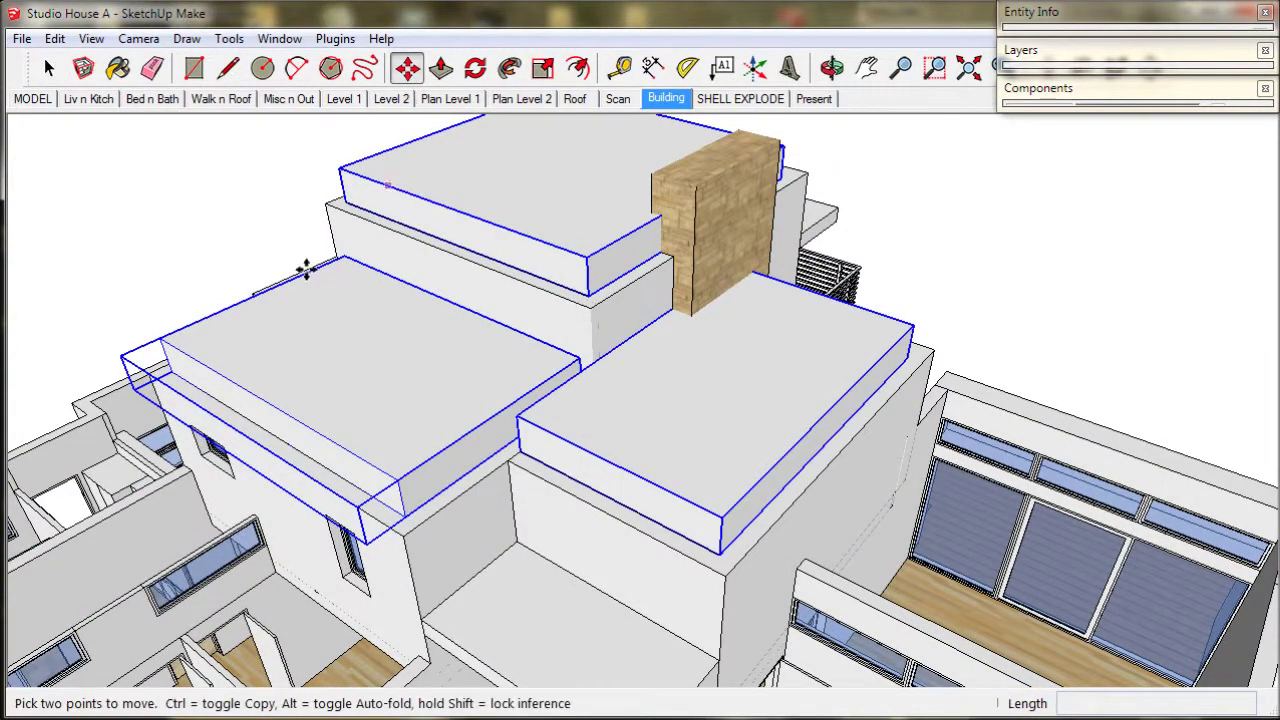
middle_click_drag(389, 543, 378, 347)
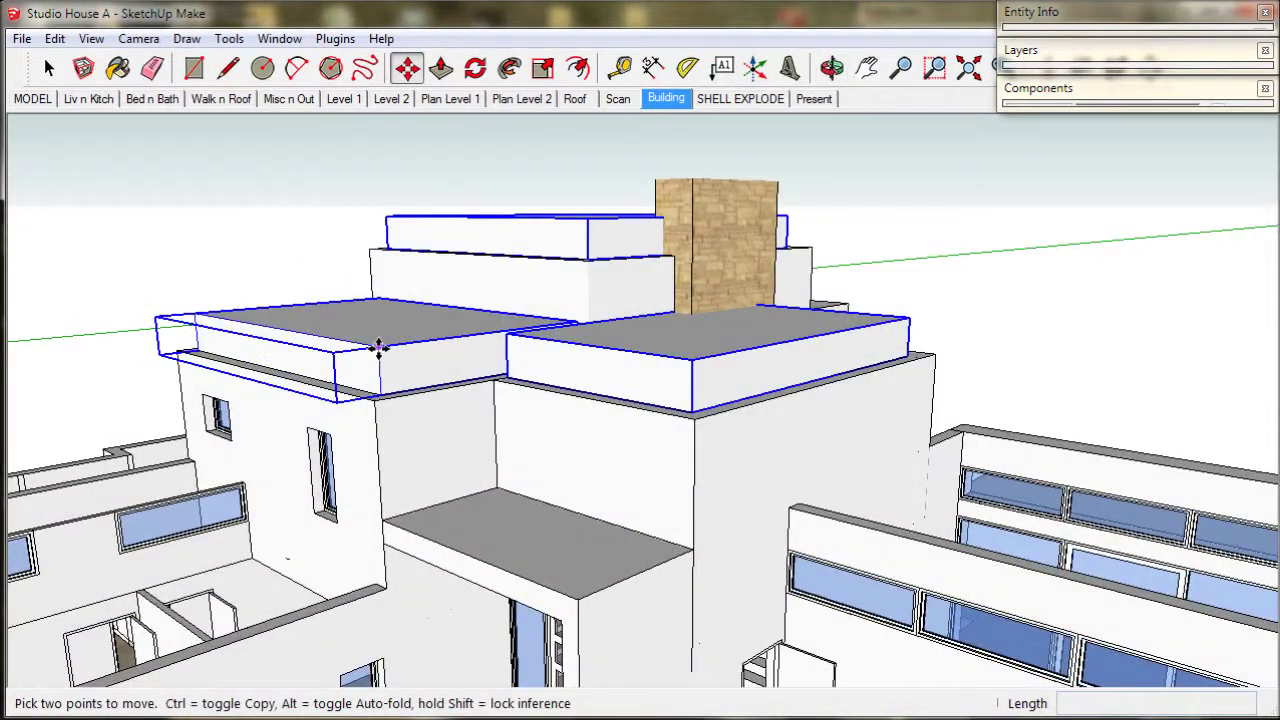
left_click(378, 347)
type("450")
key("Return")
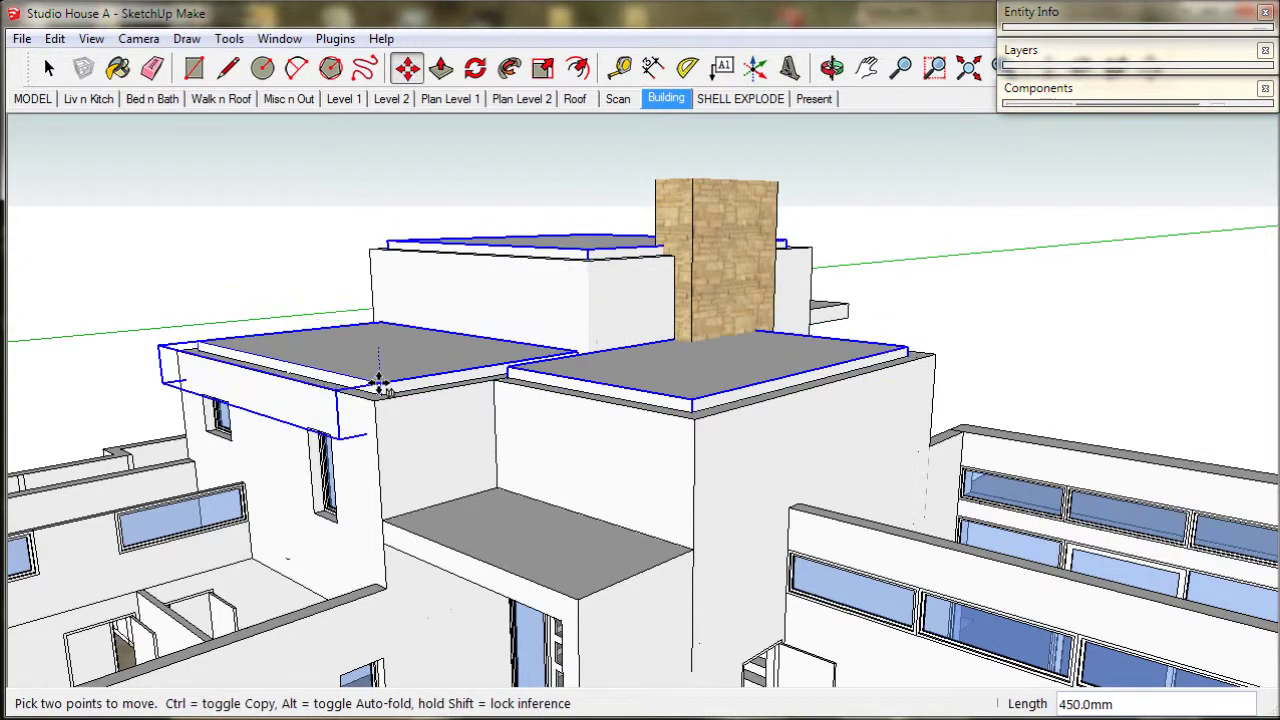
type("600")
key("Return")
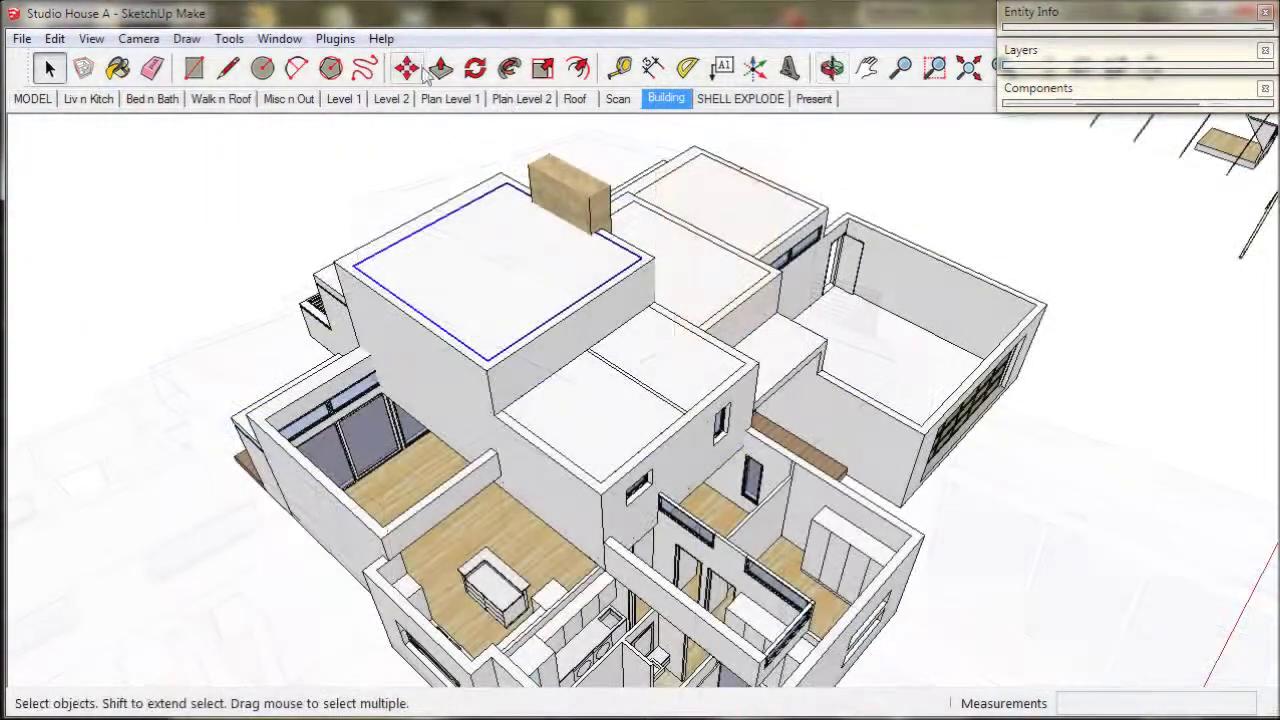
- Push/Pull the lower roof's side face across the room, about 4650 mm, to the wall of the adjoining two-storey volume
left_click(407, 67)
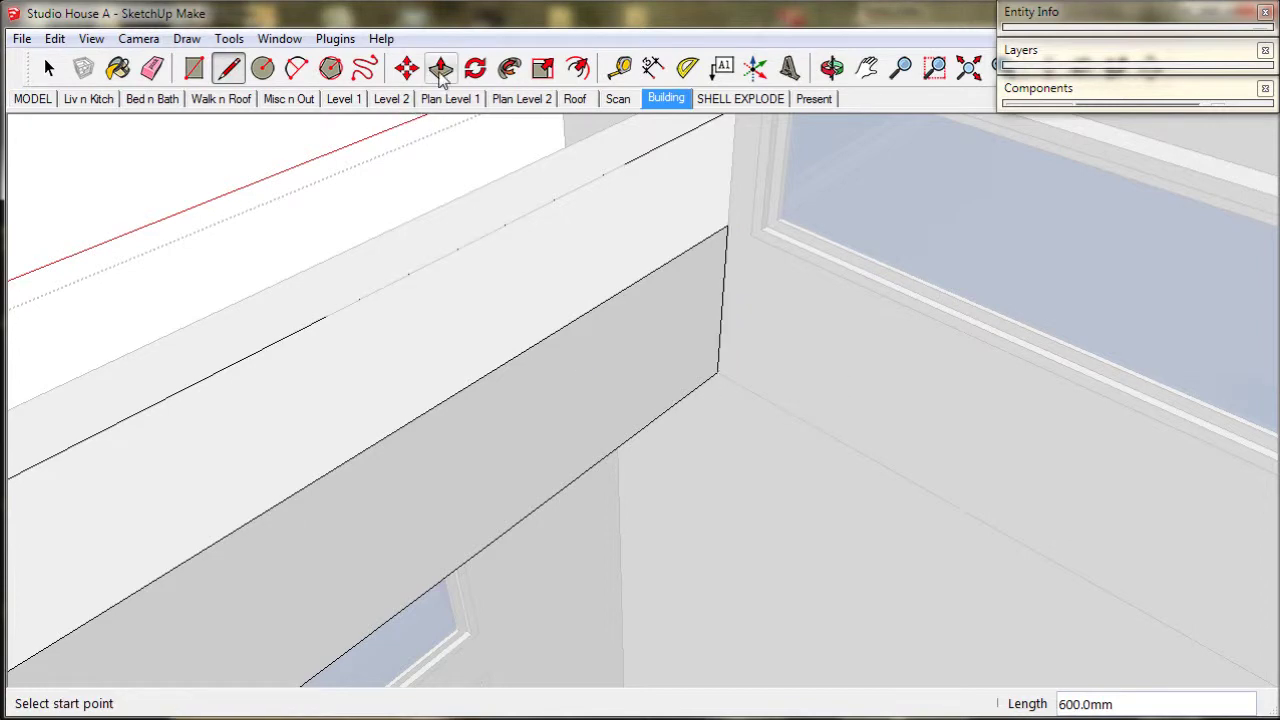
left_click(441, 67)
left_click(586, 409)
scroll(686, 447, "down", 2)
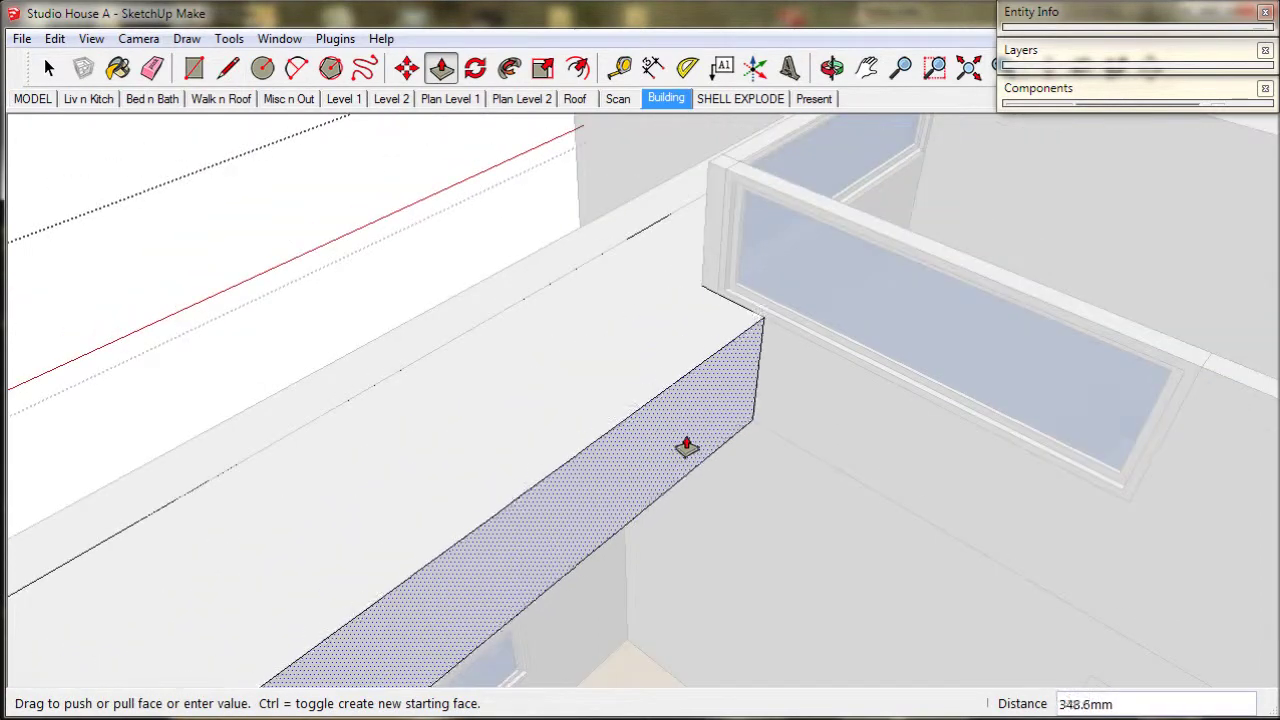
middle_click_drag(686, 447, 860, 451)
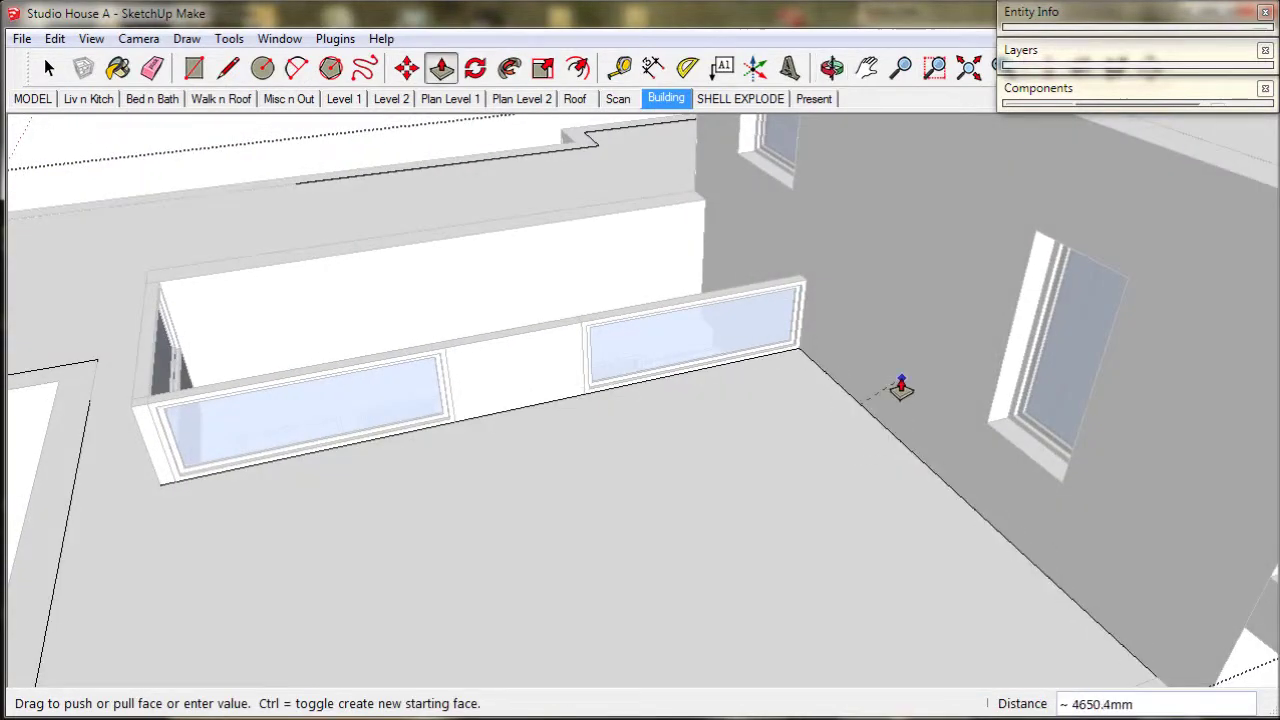
scroll(846, 380, "down", 2)
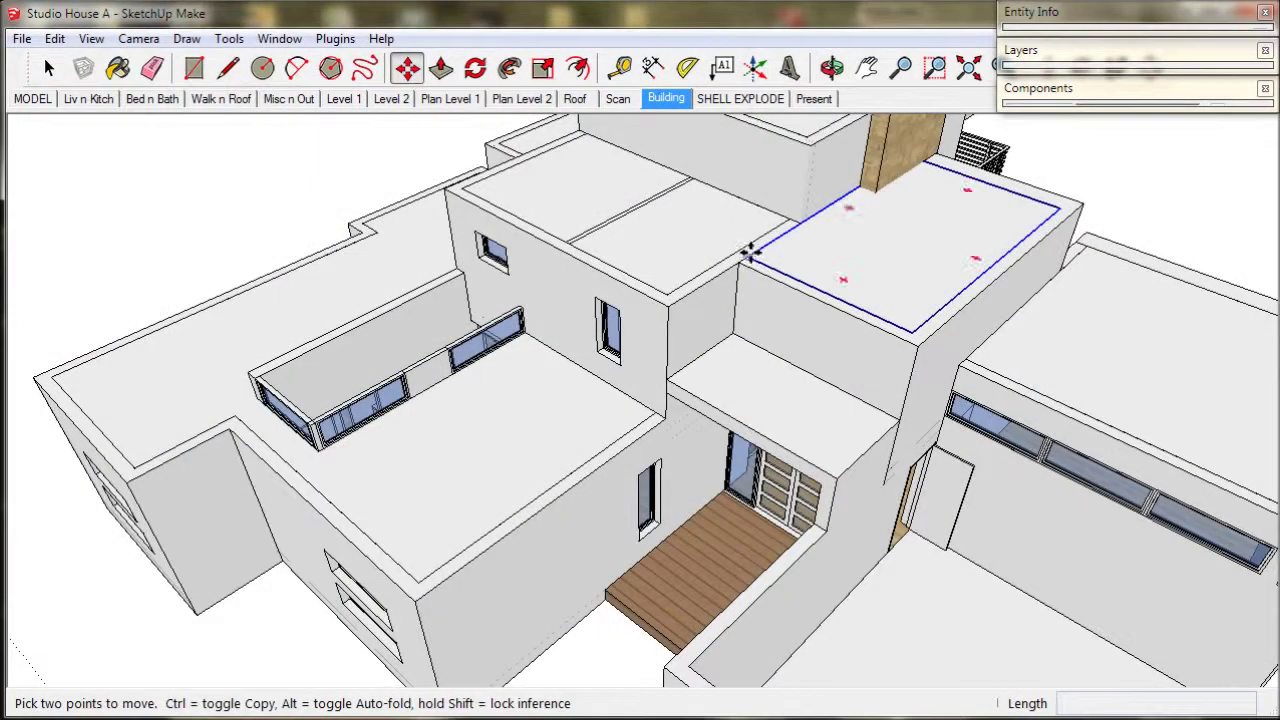
- Copy a flat roof slab over the clerestory window box and raise it so it rests on top of the box's walls
left_click(748, 255)
key("ctrl")
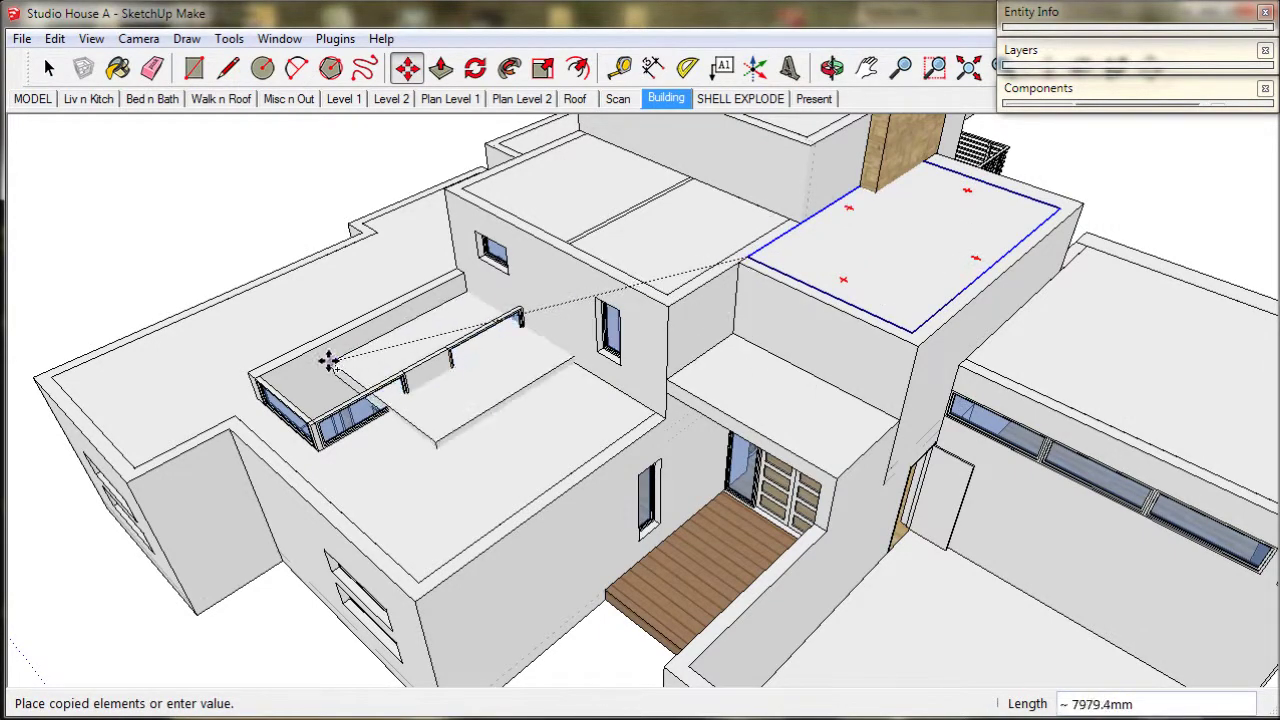
middle_click_drag(329, 363, 512, 418)
scroll(512, 418, "up", 6)
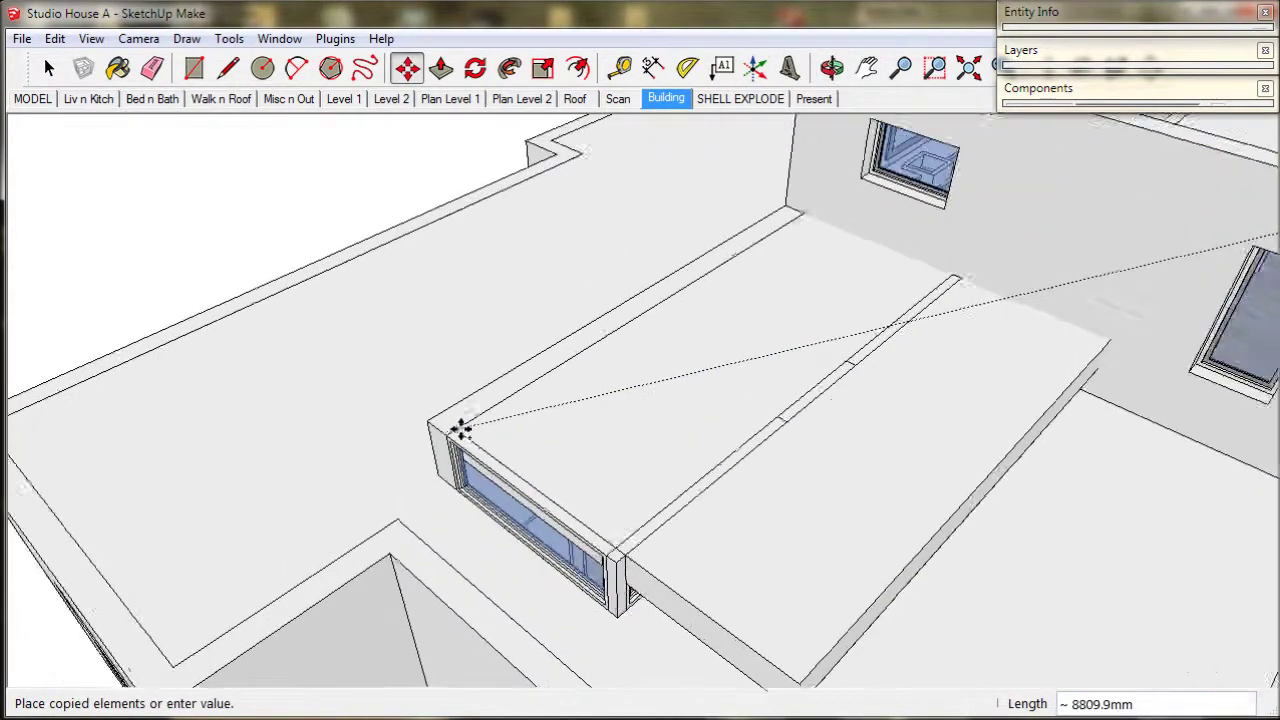
left_click(427, 418)
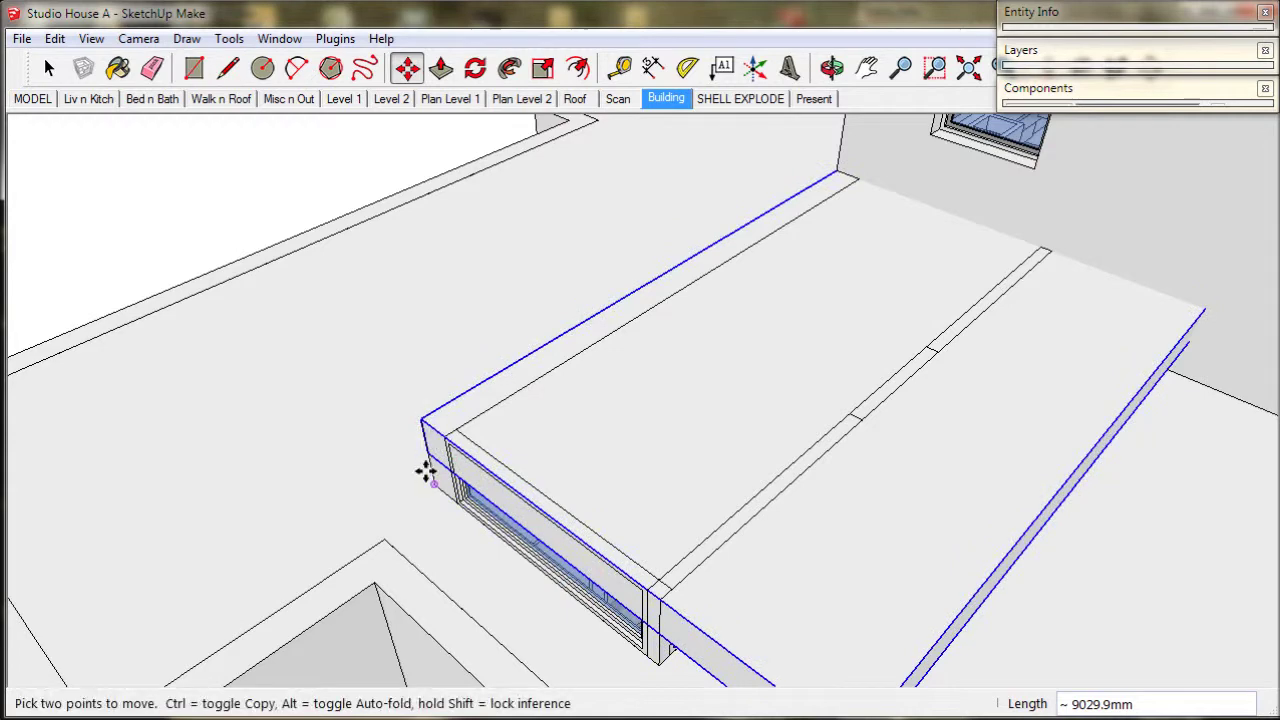
scroll(427, 472, "up", 5)
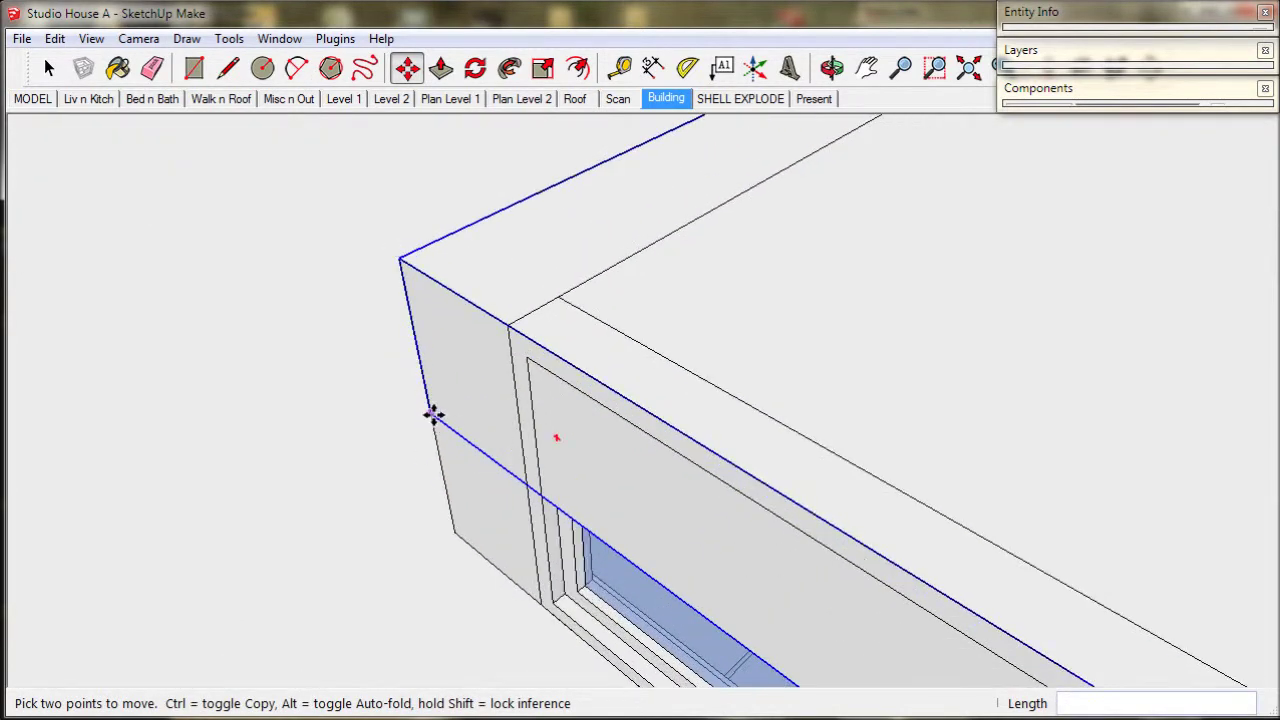
left_click(433, 414)
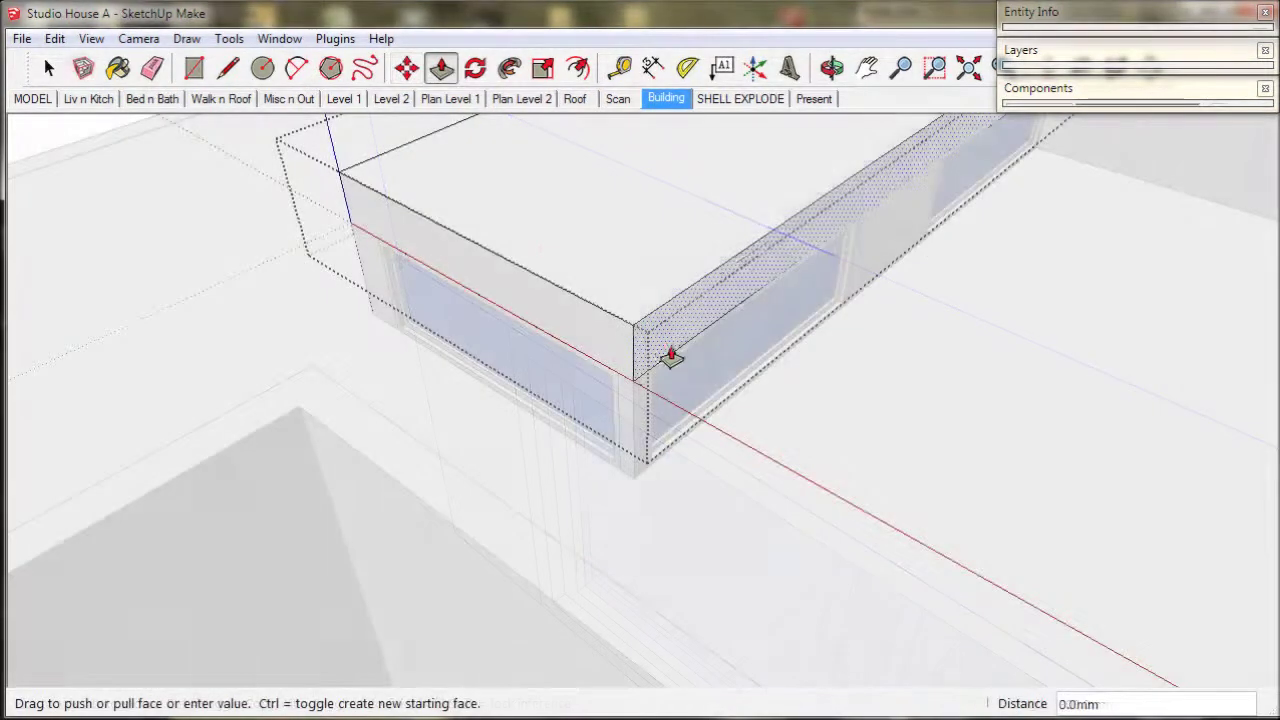
- Pull the clerestory roof slab's side face outward 450 mm to form an eave overhang
left_click_drag(671, 357, 710, 383)
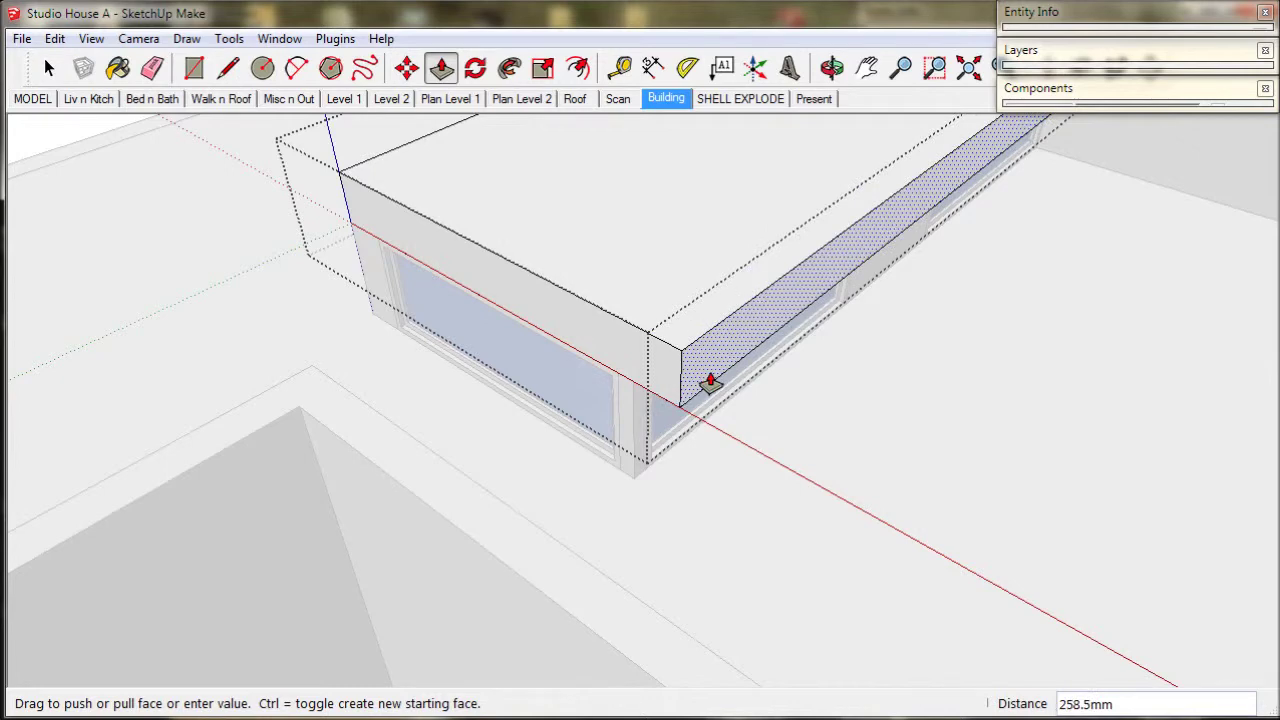
type("450")
key("Return")
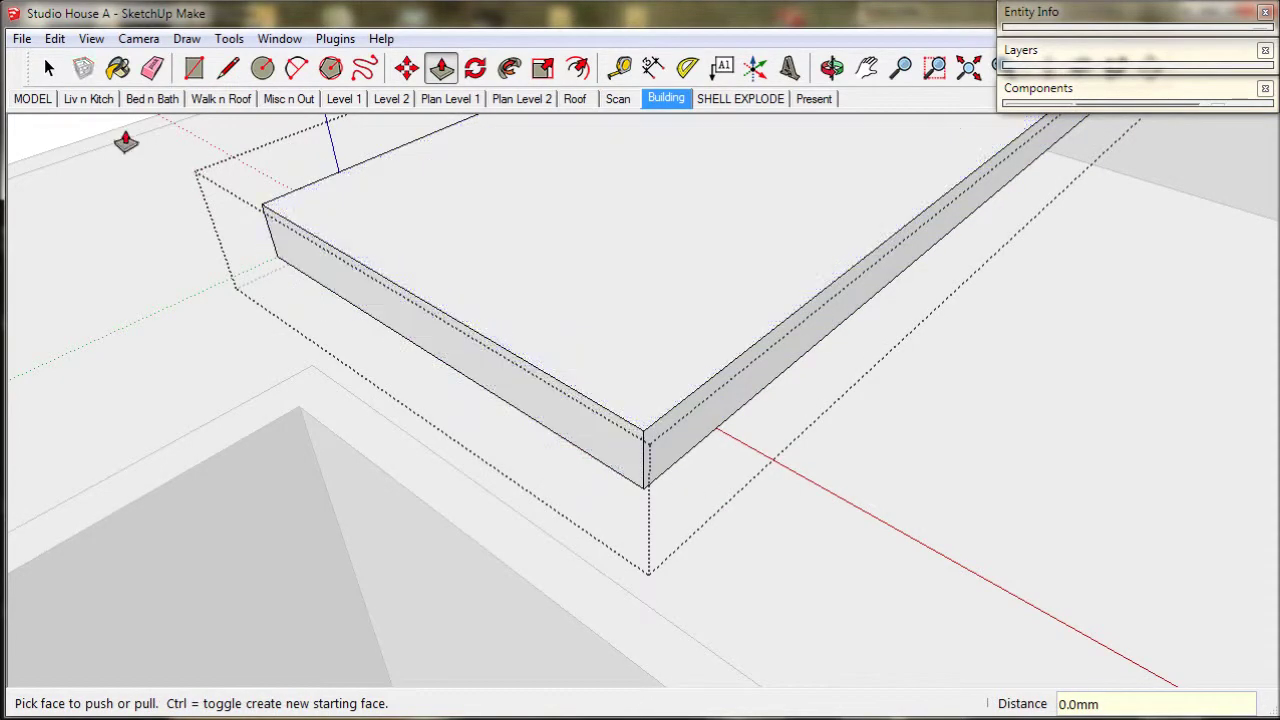
- Extend the garage roof slab to the inner wall edges, pulling one side face 1800 mm and the adjacent one 1950 mm
middle_click_drag(429, 451, 429, 451)
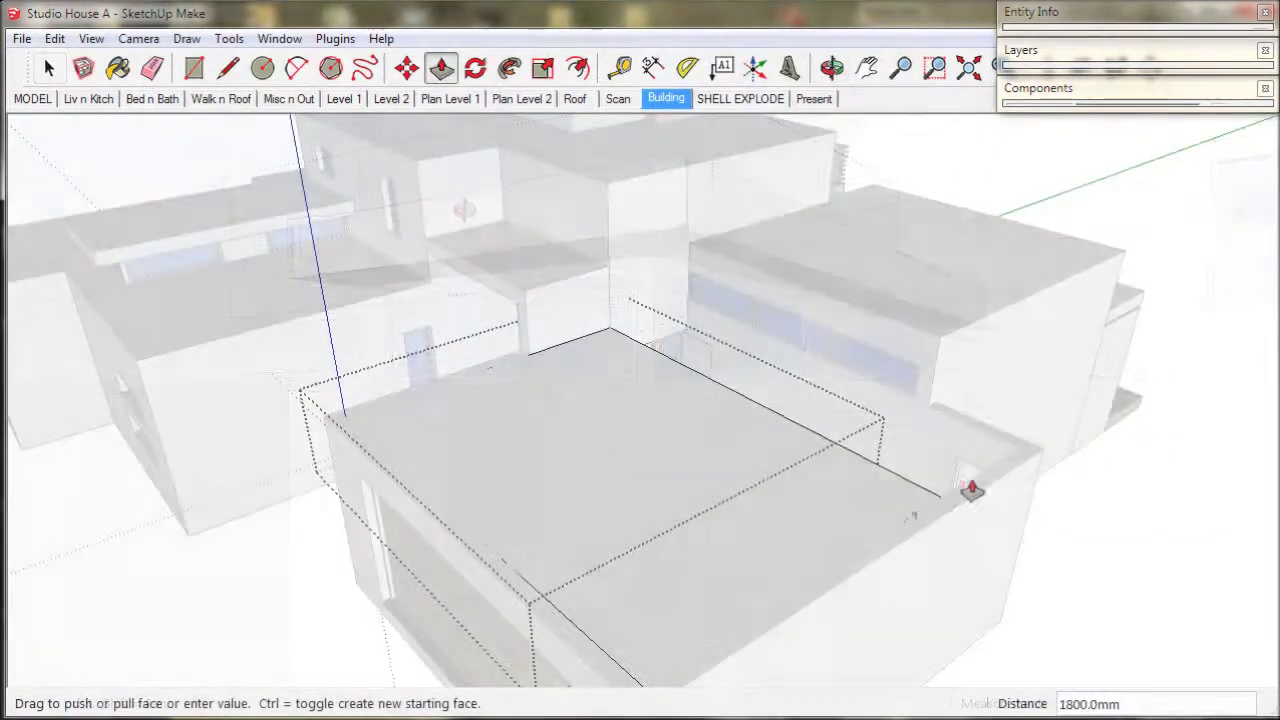
left_click(1012, 456)
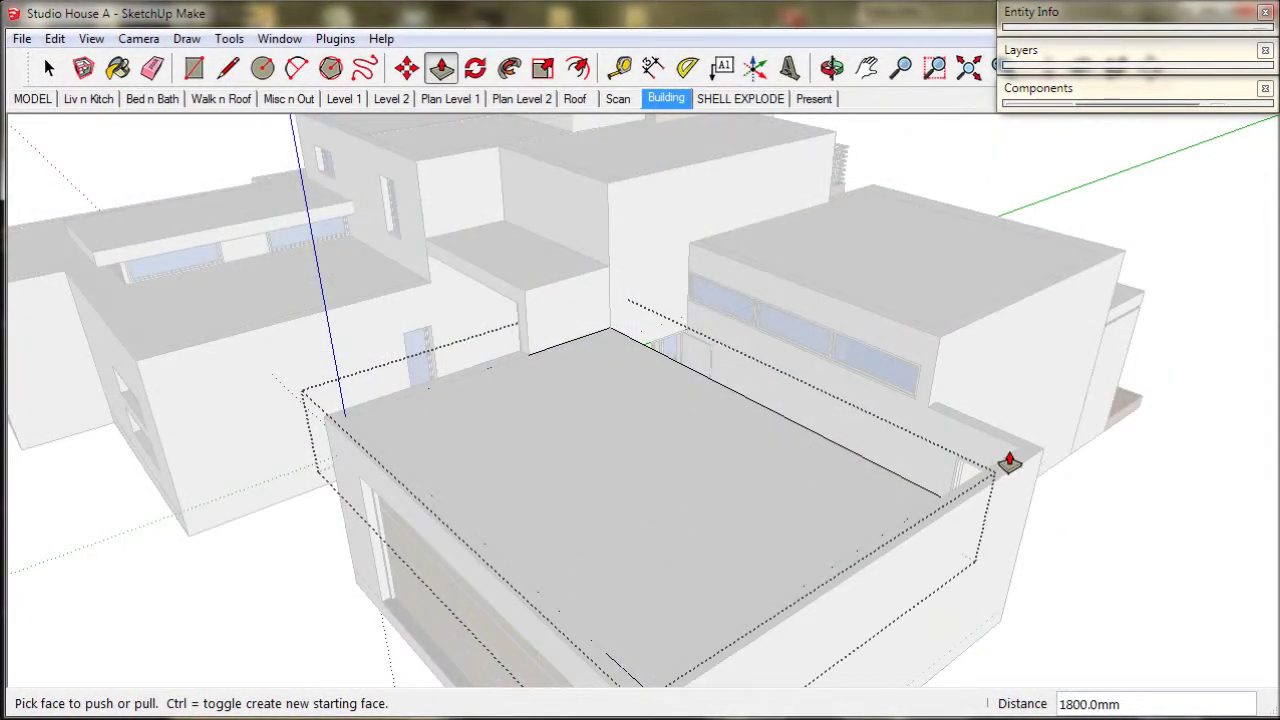
middle_click_drag(1014, 451, 434, 497)
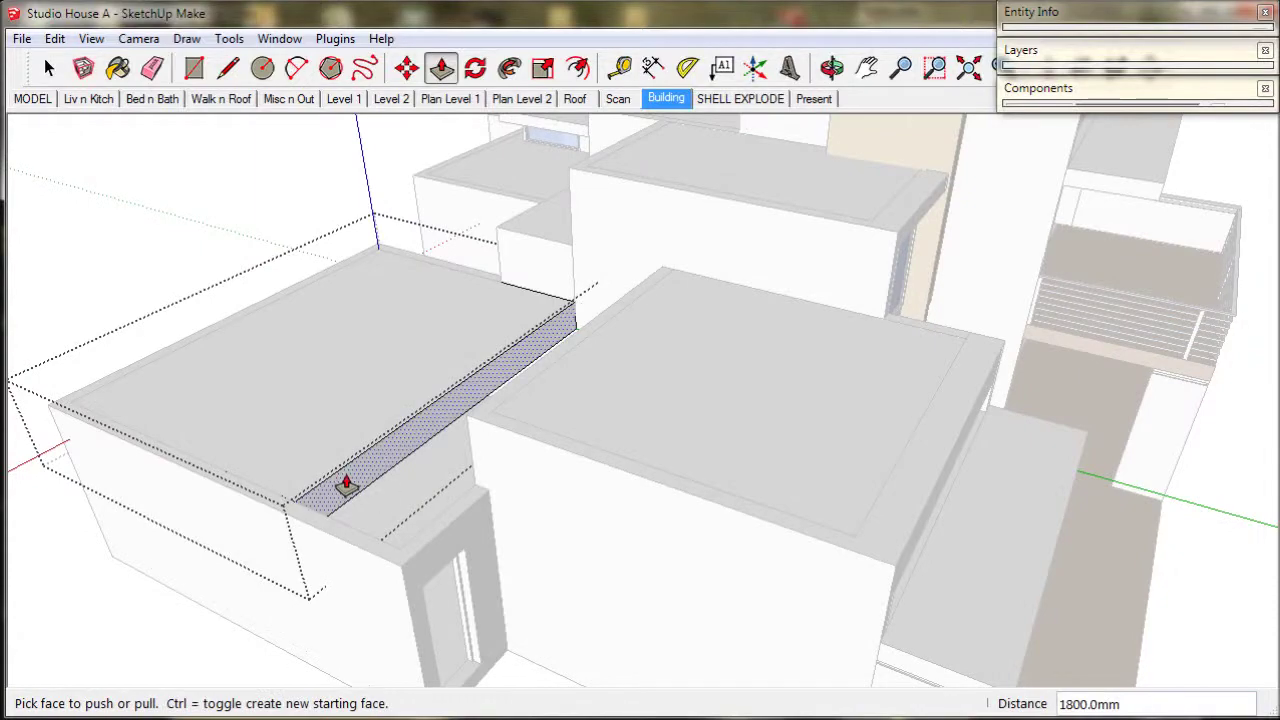
left_click(428, 517)
left_click(473, 491)
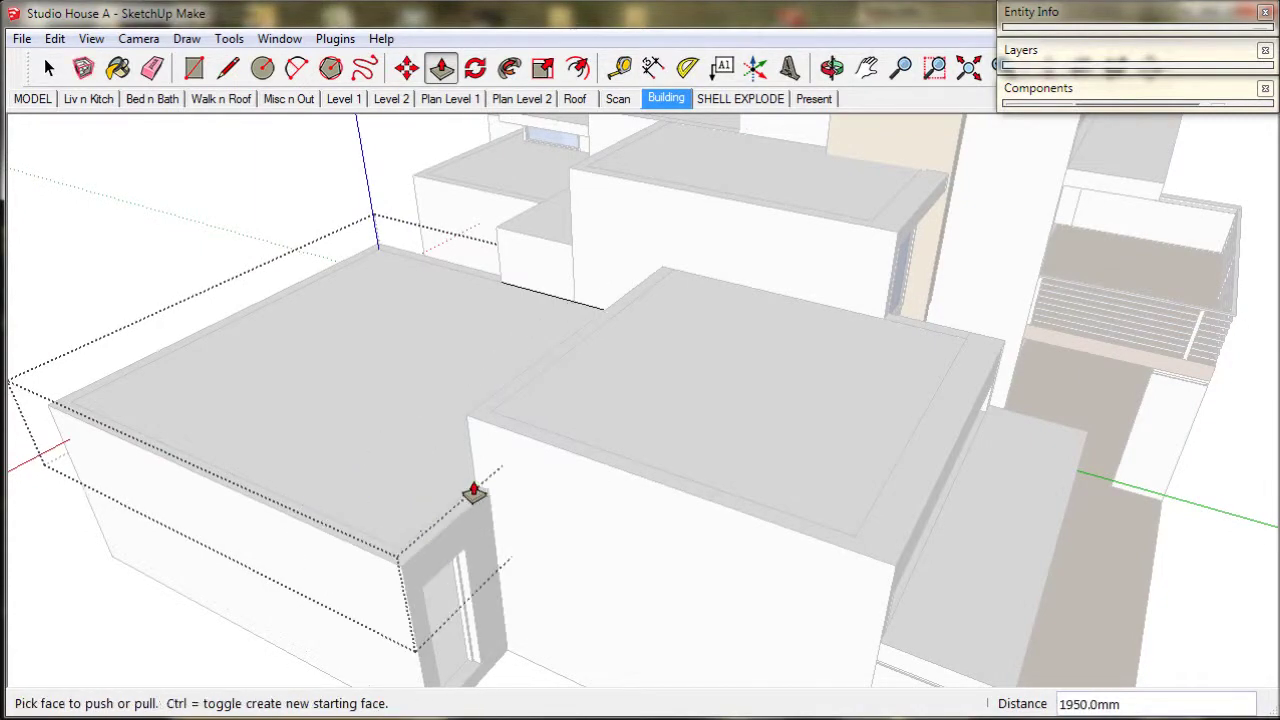
middle_click_drag(471, 491, 980, 491)
scroll(980, 491, "down", 2)
scroll(465, 347, "down", 2)
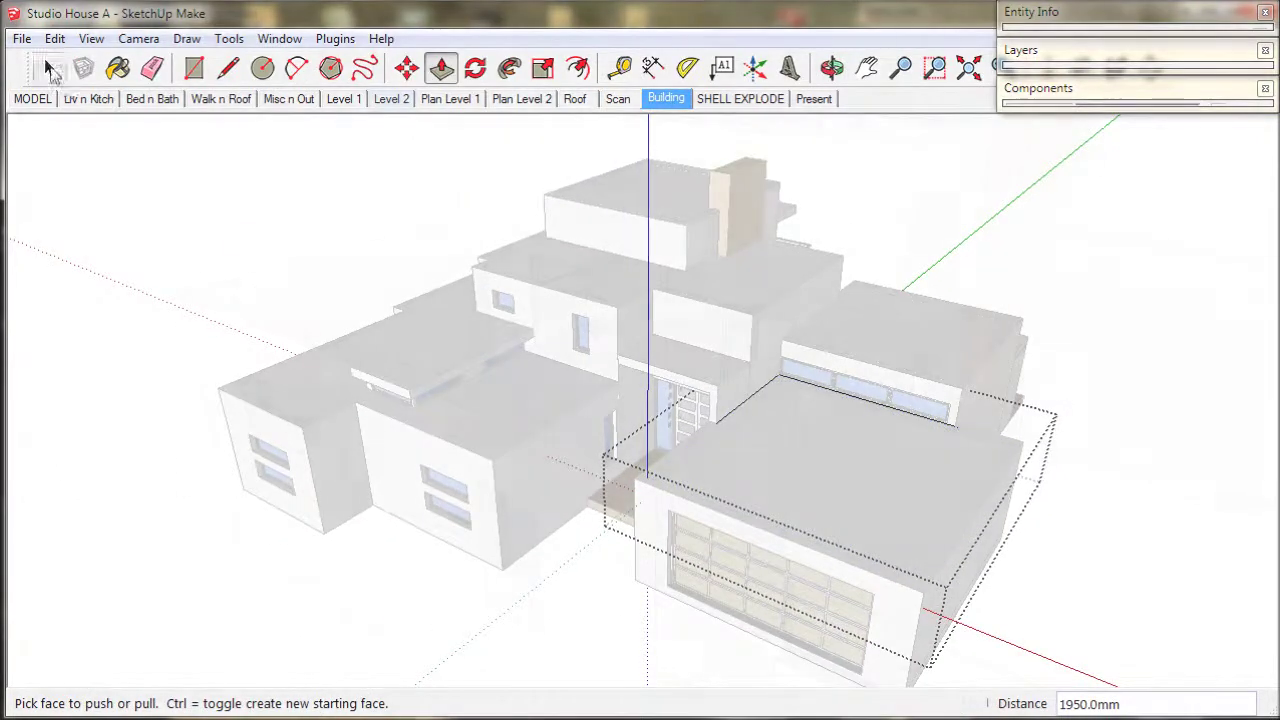
- Raise the upper-level bedroom walls by pushing their top face up 600 mm
left_click(48, 67)
middle_click_drag(911, 349, 703, 423)
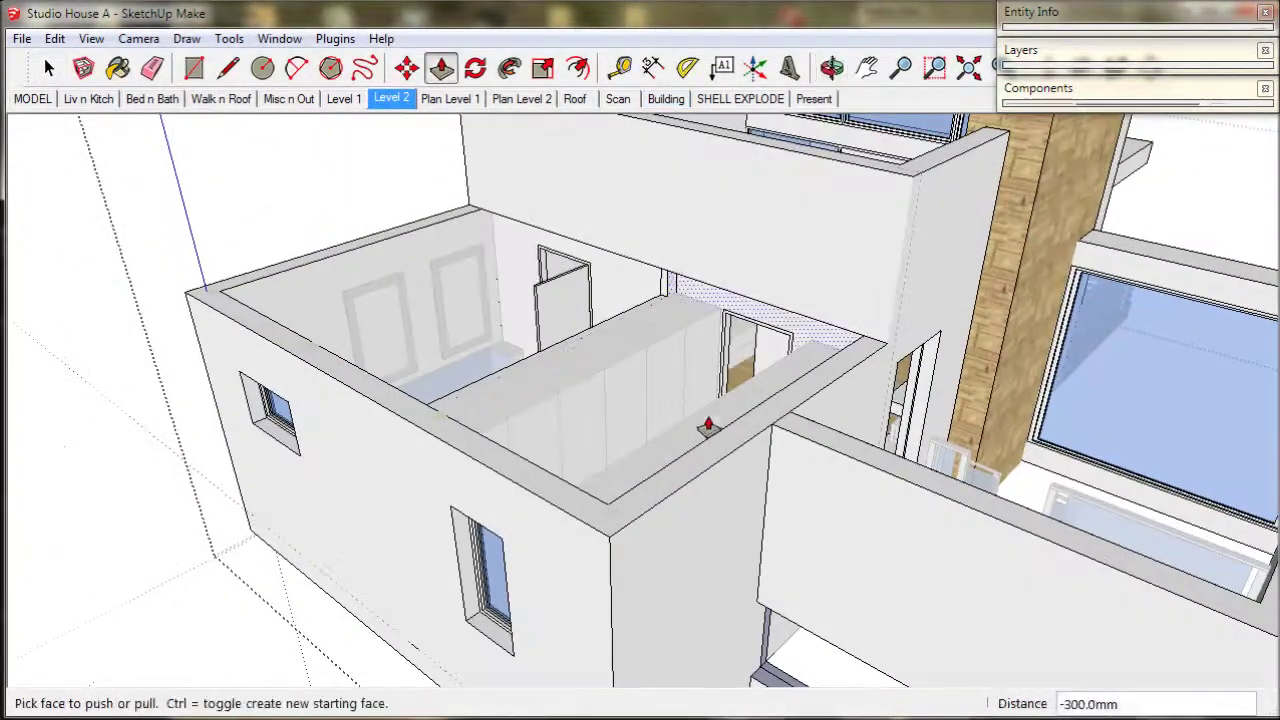
left_click(720, 446)
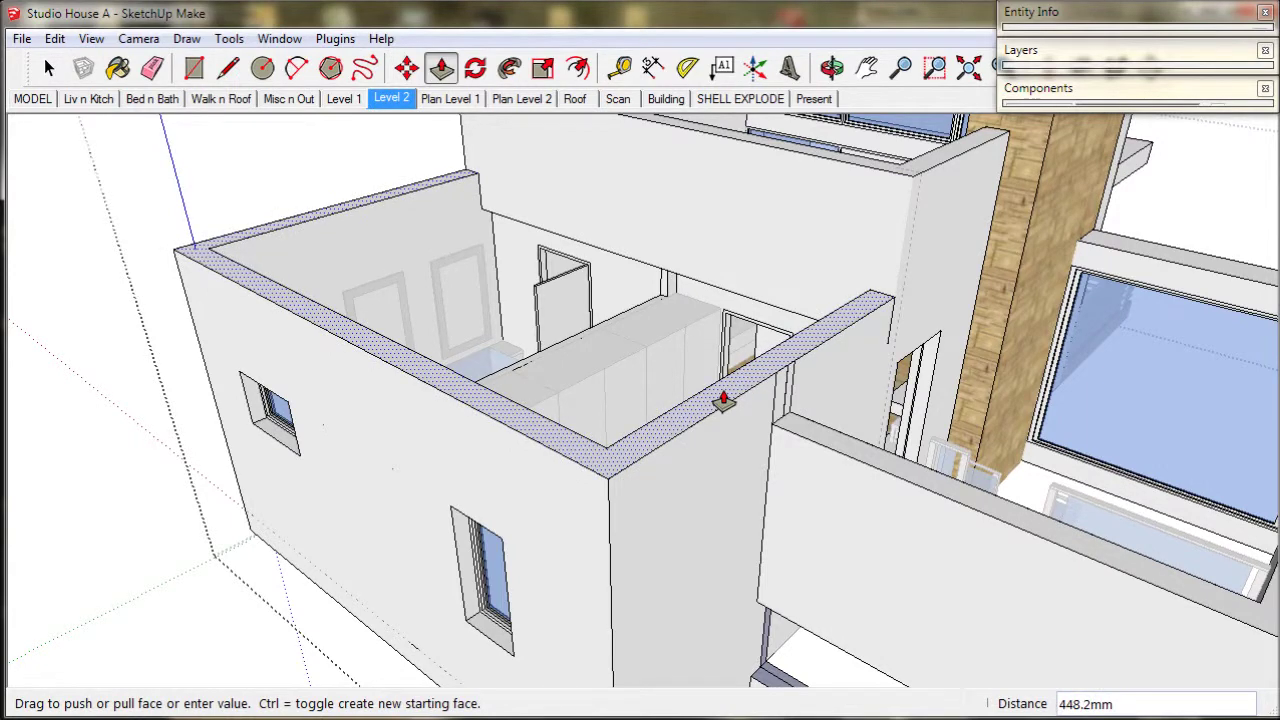
type("600")
key("Return")
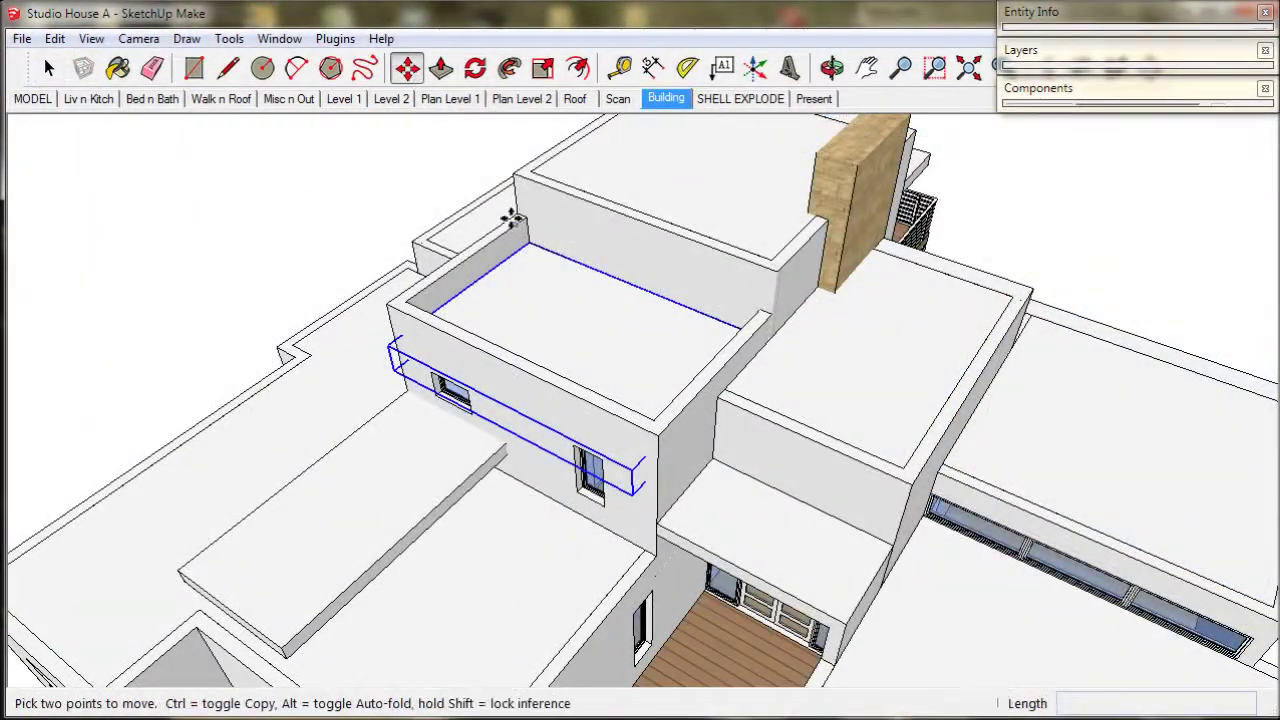
- Move the upper-level roof slab up 600 mm from its inner corner to the top of the raised walls
scroll(510, 218, "up", 6)
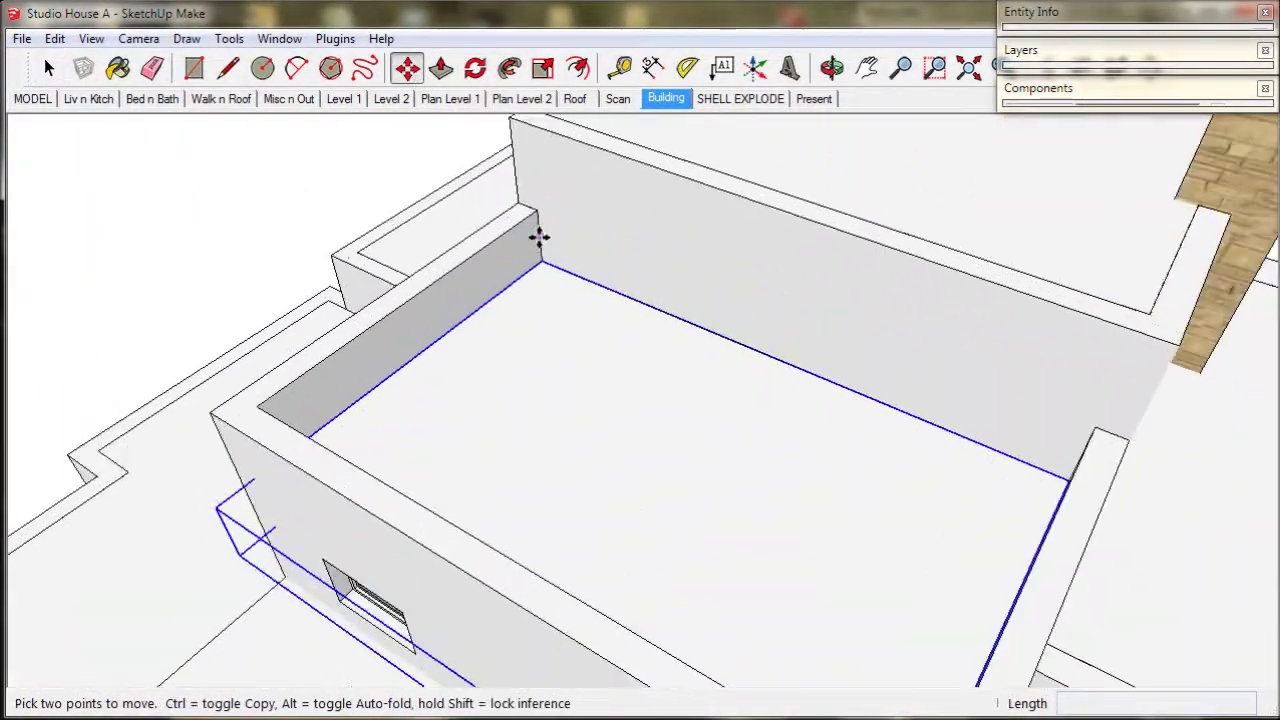
left_click(541, 262)
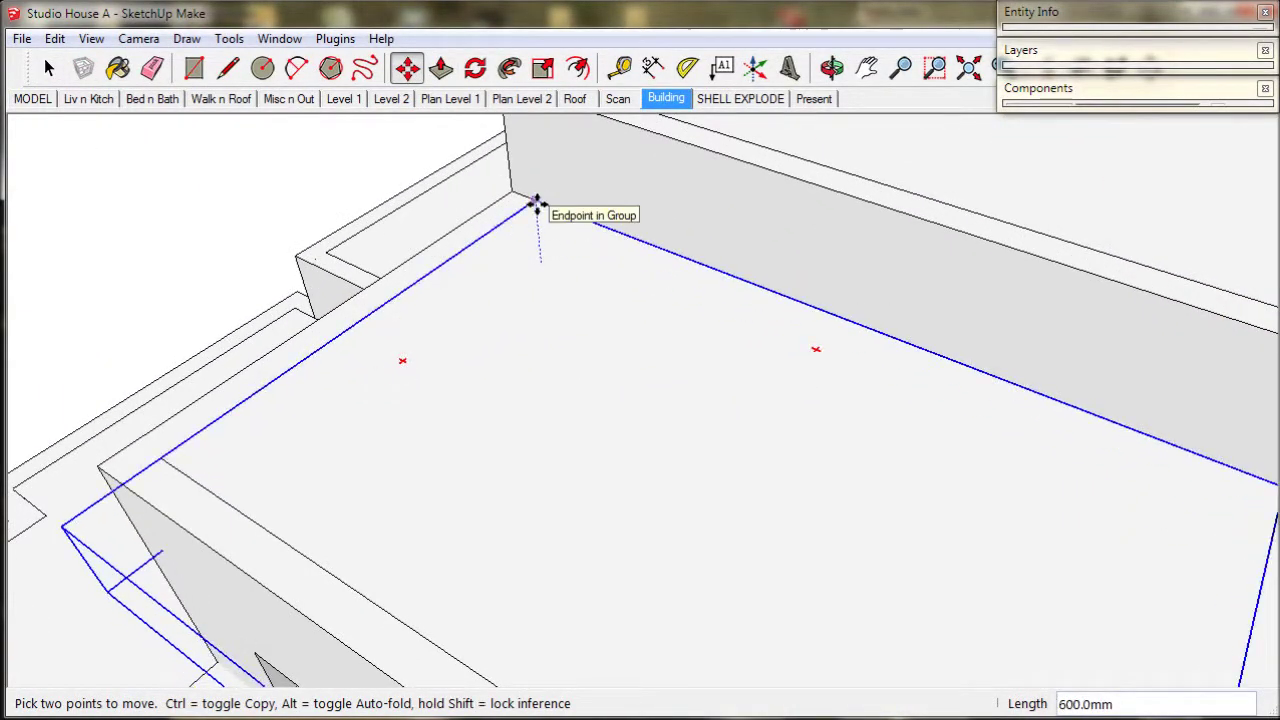
key("space")
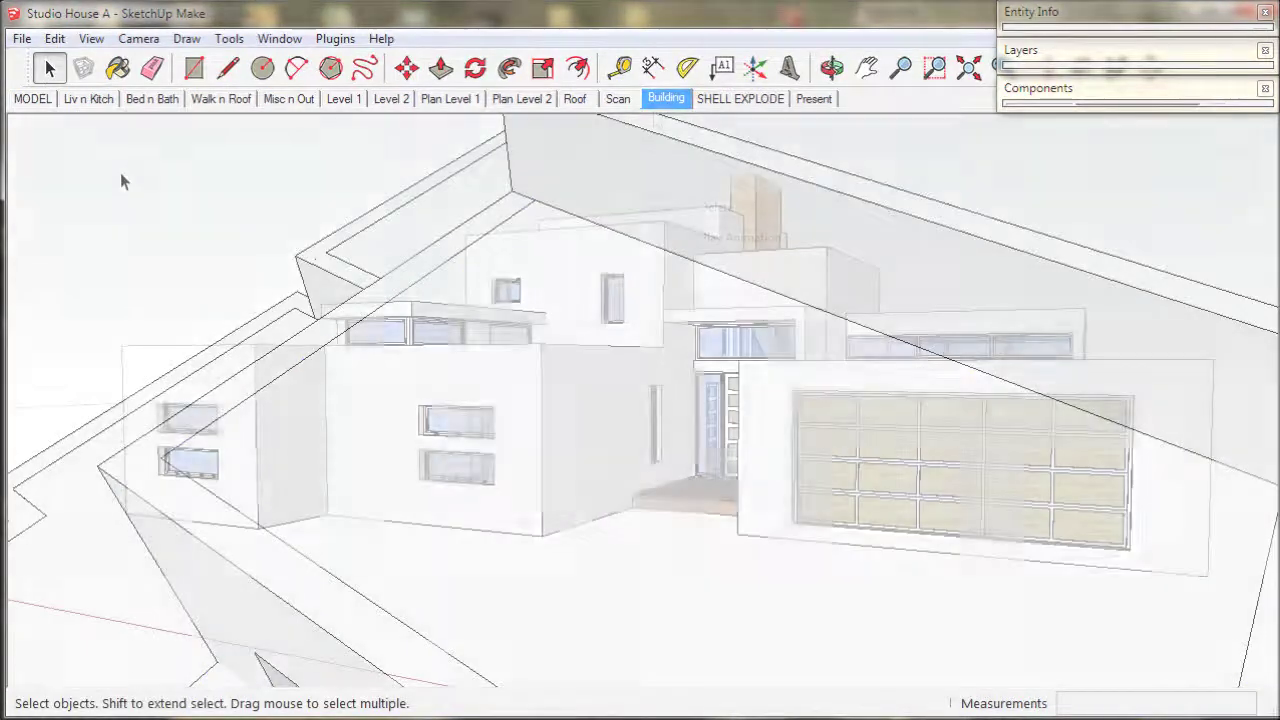
- Update the Building scene with the current street view and update the Present scene as well
right_click(668, 98)
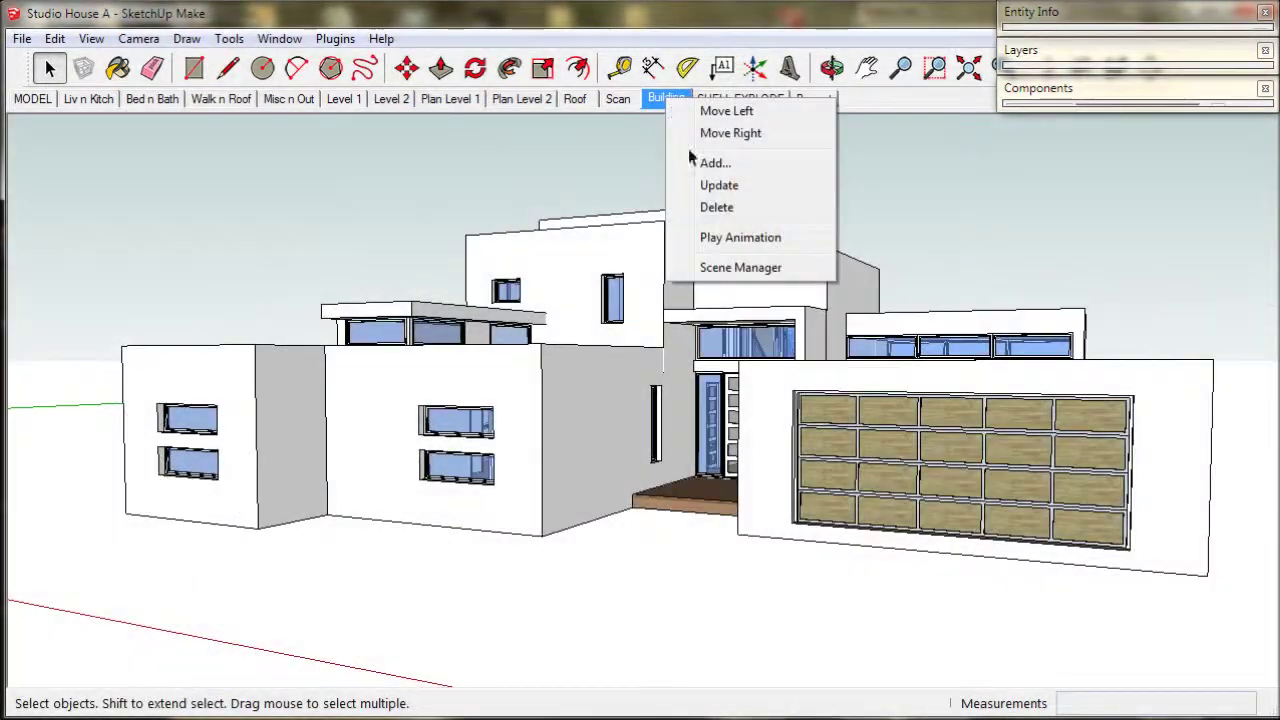
left_click(716, 185)
left_click(814, 98)
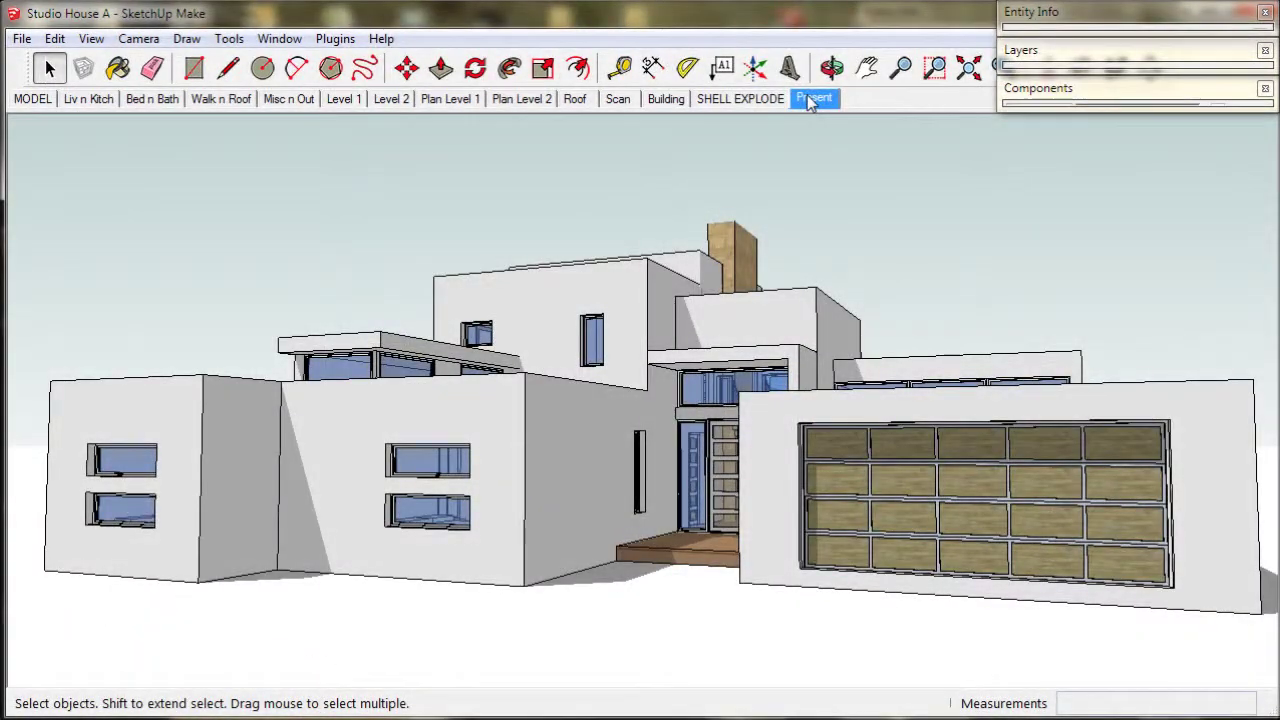
right_click(811, 100)
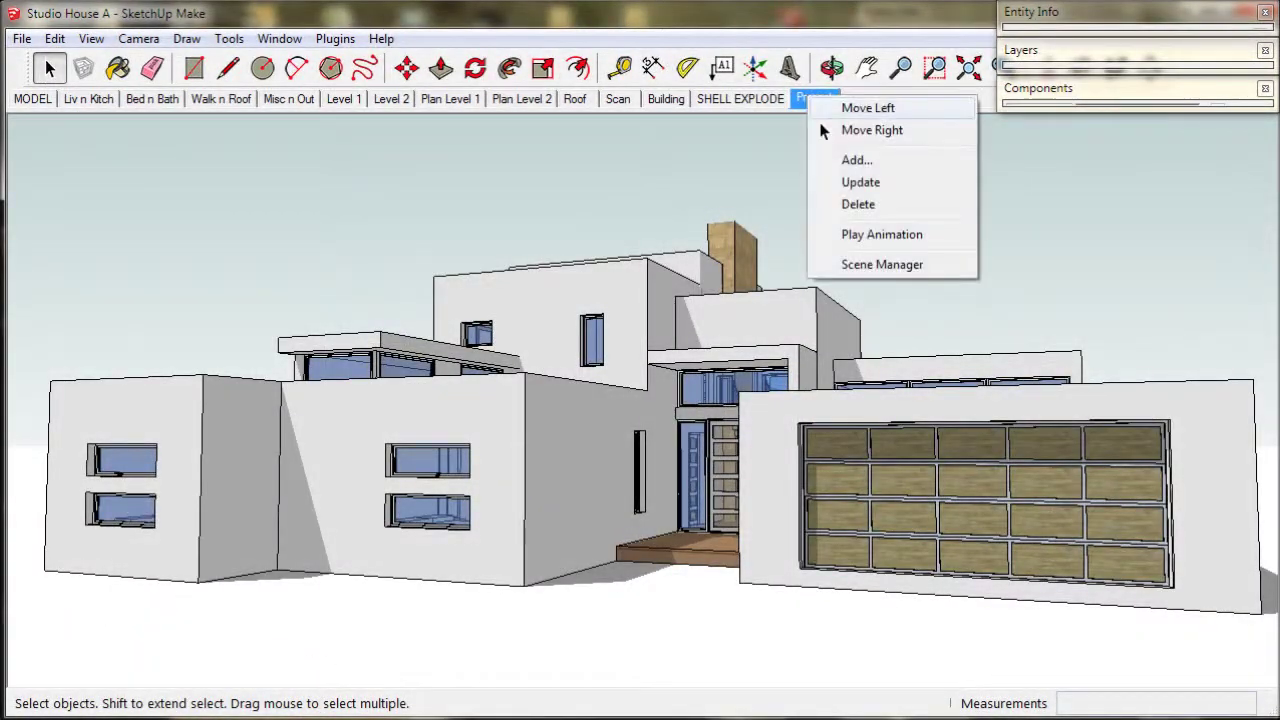
left_click(855, 185)
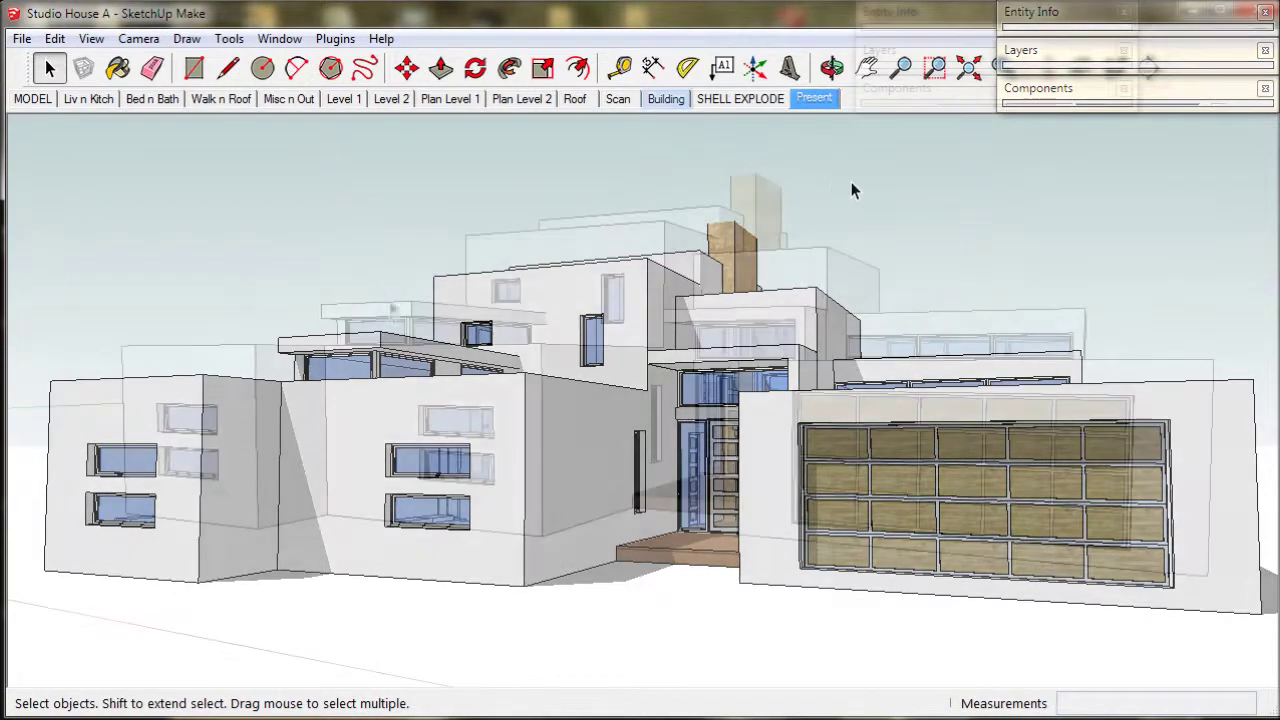
- Open the wall group below the clerestory roof for editing and select all of its connected geometry
scroll(386, 328, "up", 3)
middle_click_drag(389, 351, 424, 389)
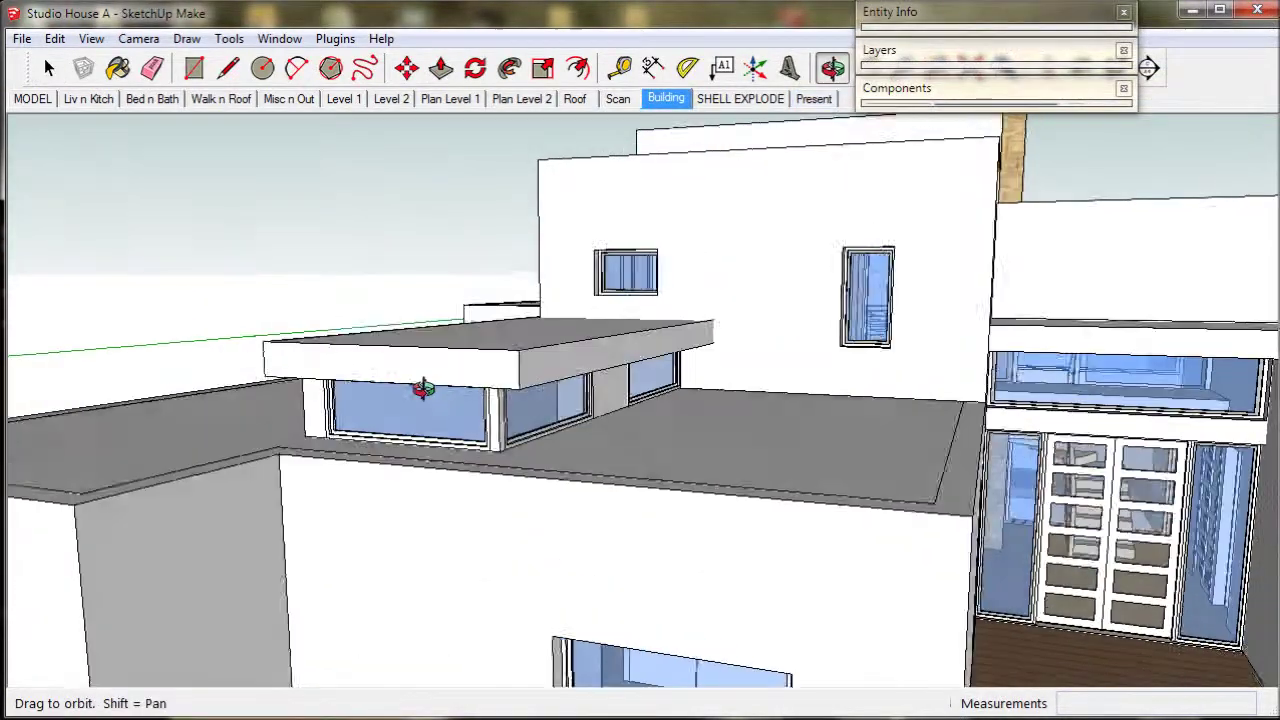
key("space")
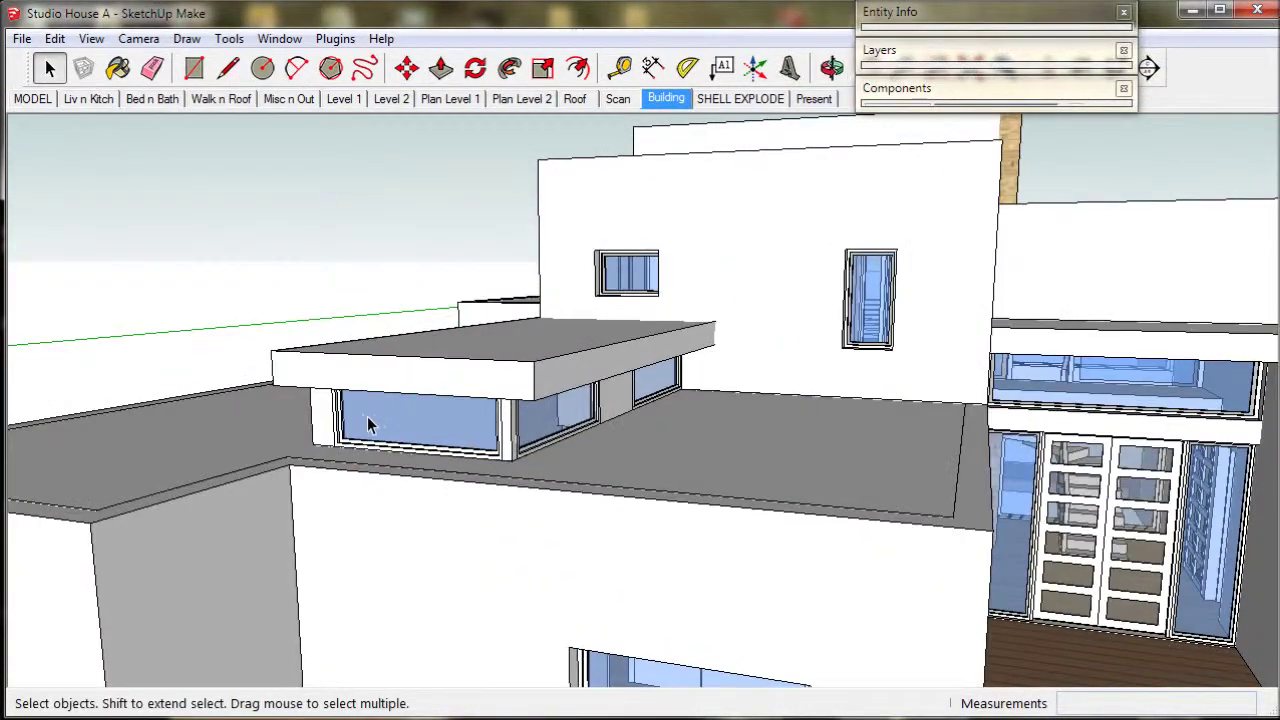
scroll(358, 412, "up", 5)
left_click(286, 397)
double_click(286, 391)
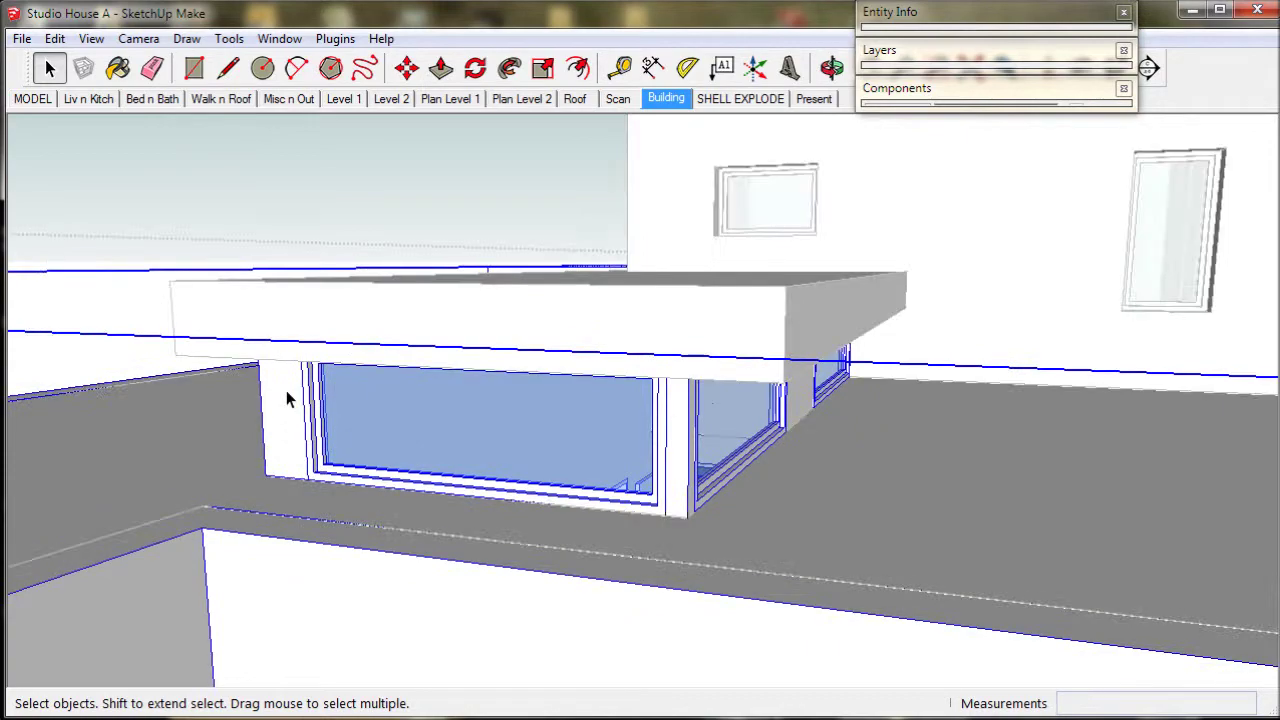
triple_click(286, 391)
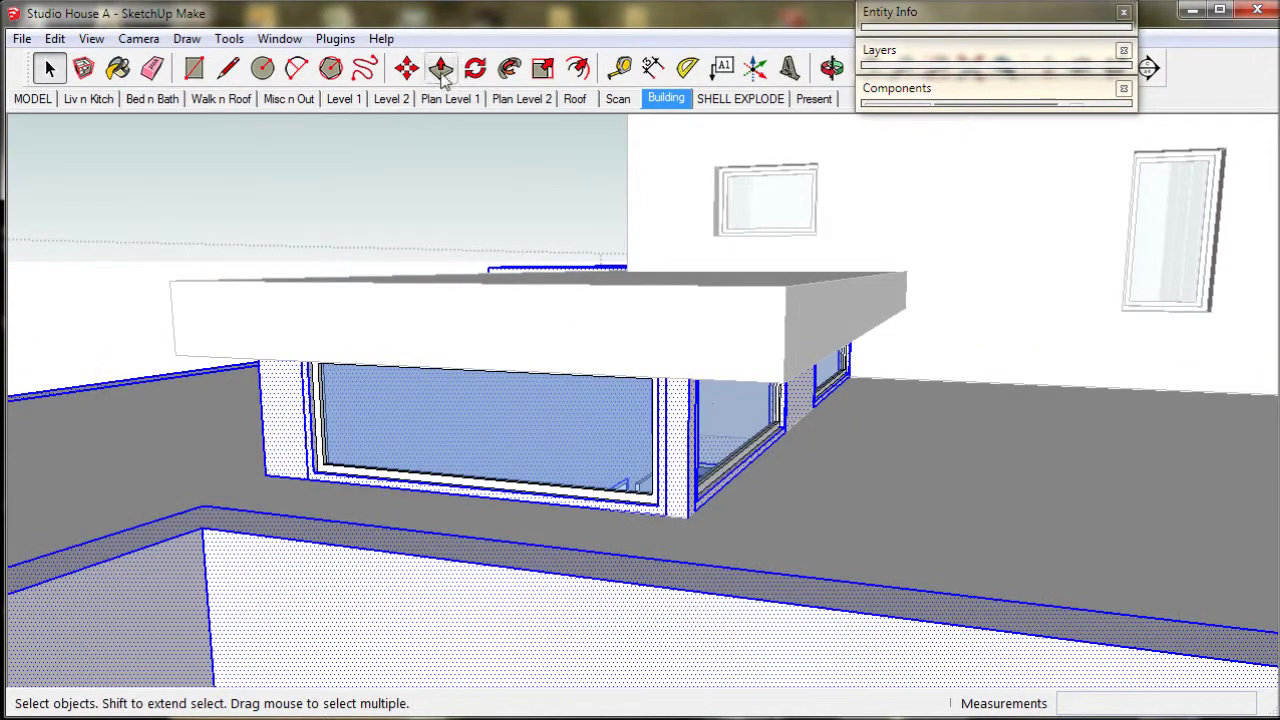
- Push/Pull the garage wall's top face up 50 mm with a new starting face and repeat it on the wing across the entry
left_click(441, 70)
left_click(283, 413)
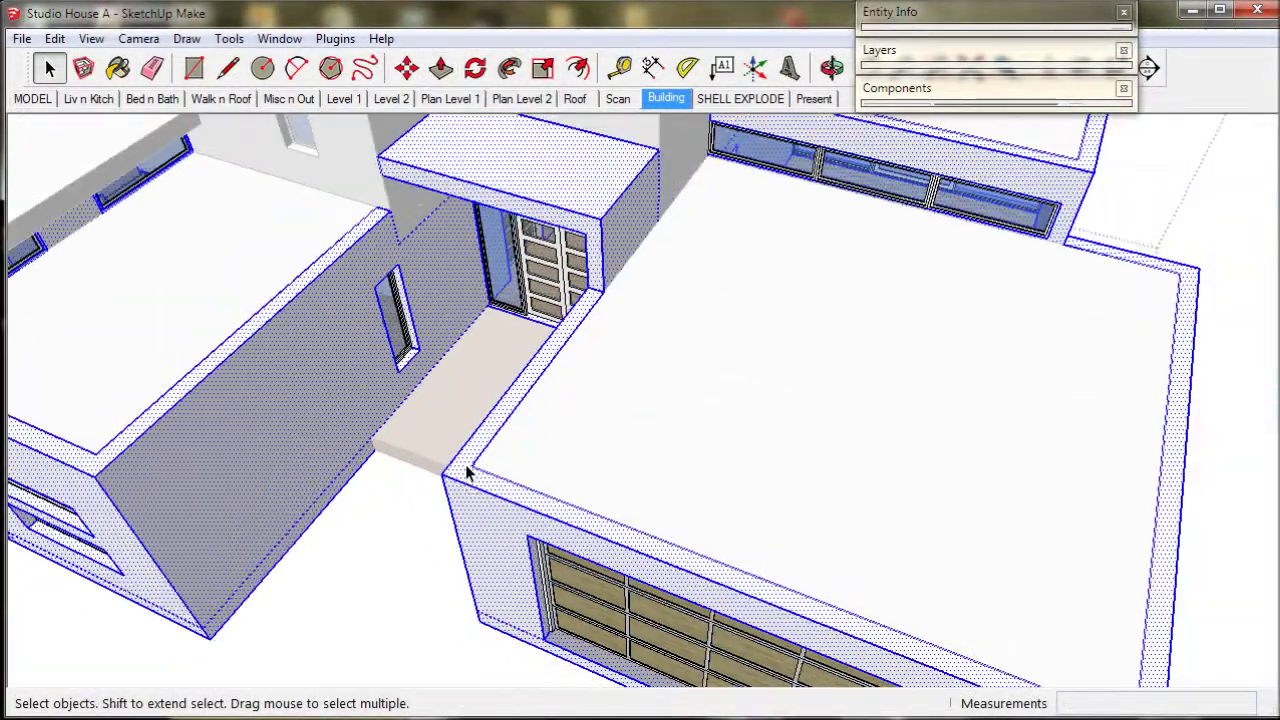
middle_click_drag(515, 501, 462, 434)
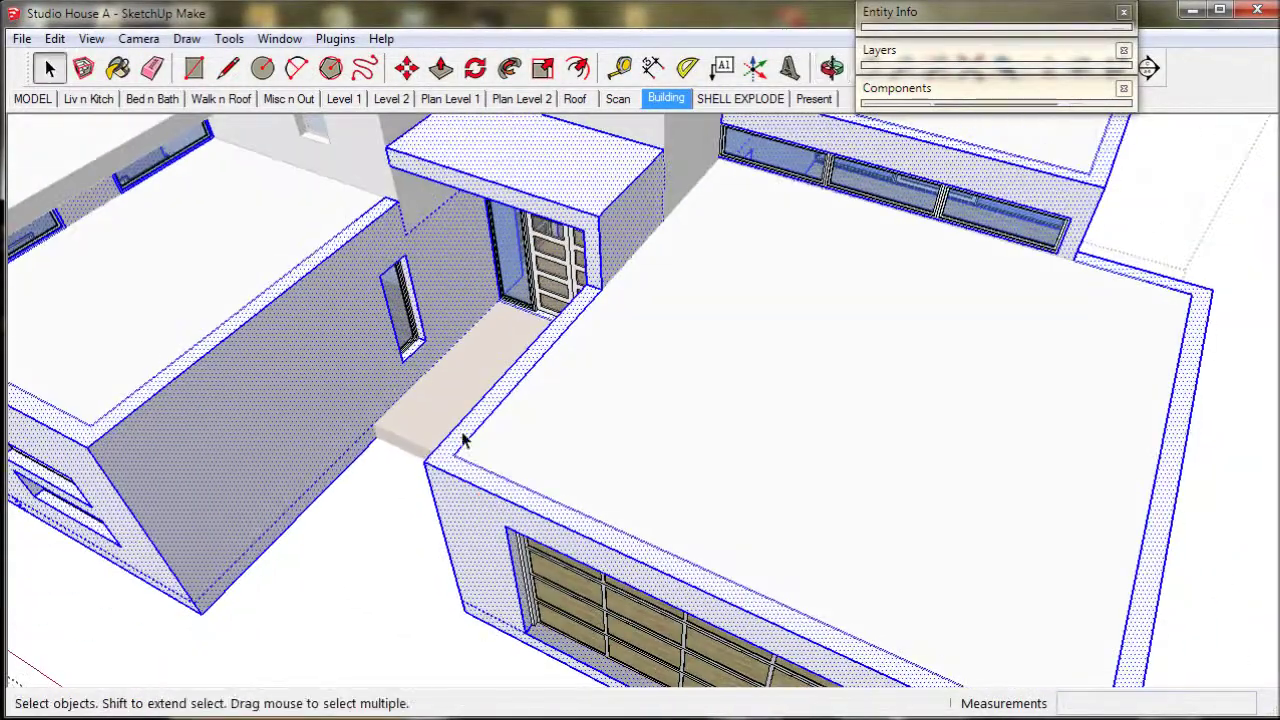
left_click(441, 68)
scroll(457, 448, "up", 4)
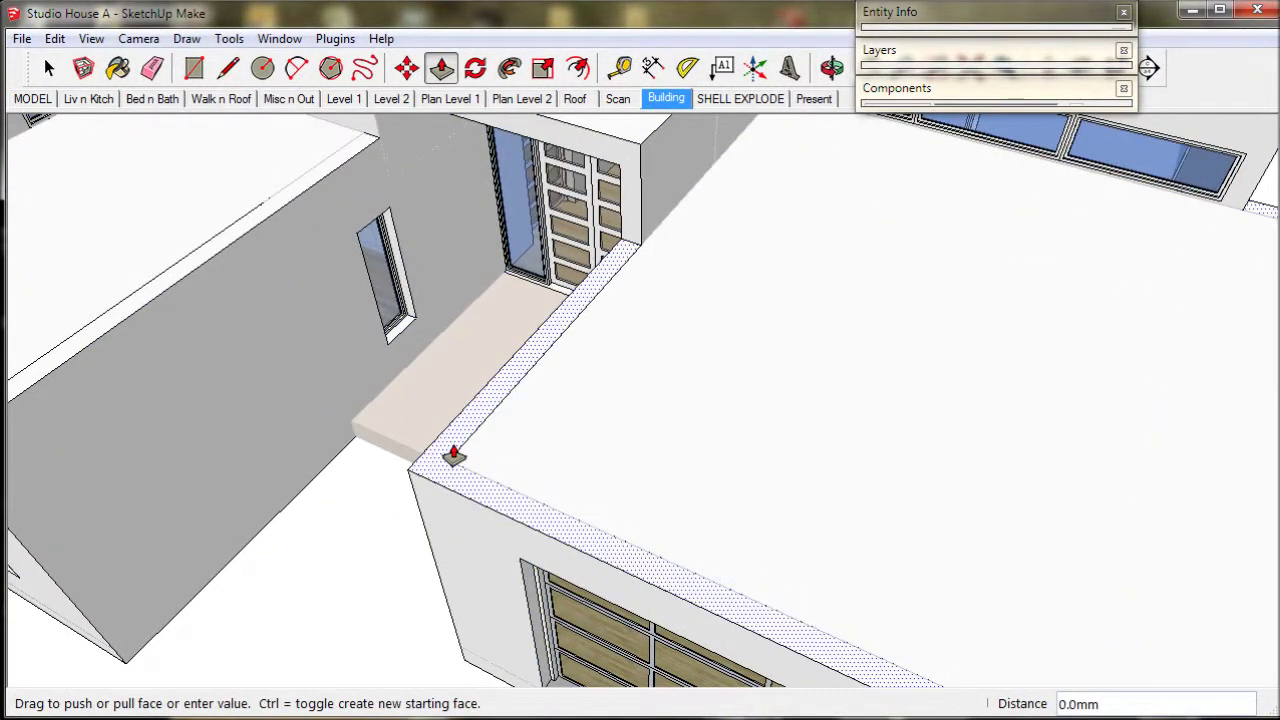
left_click_drag(453, 455, 455, 447)
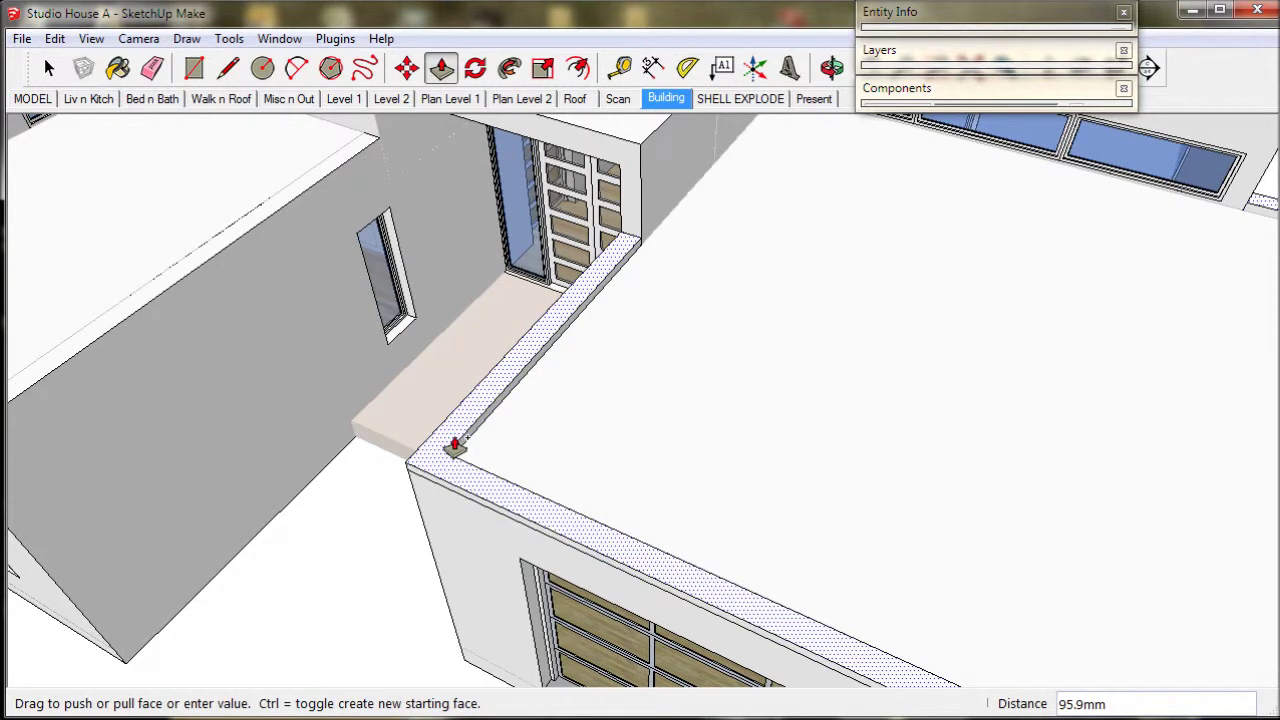
key("Return")
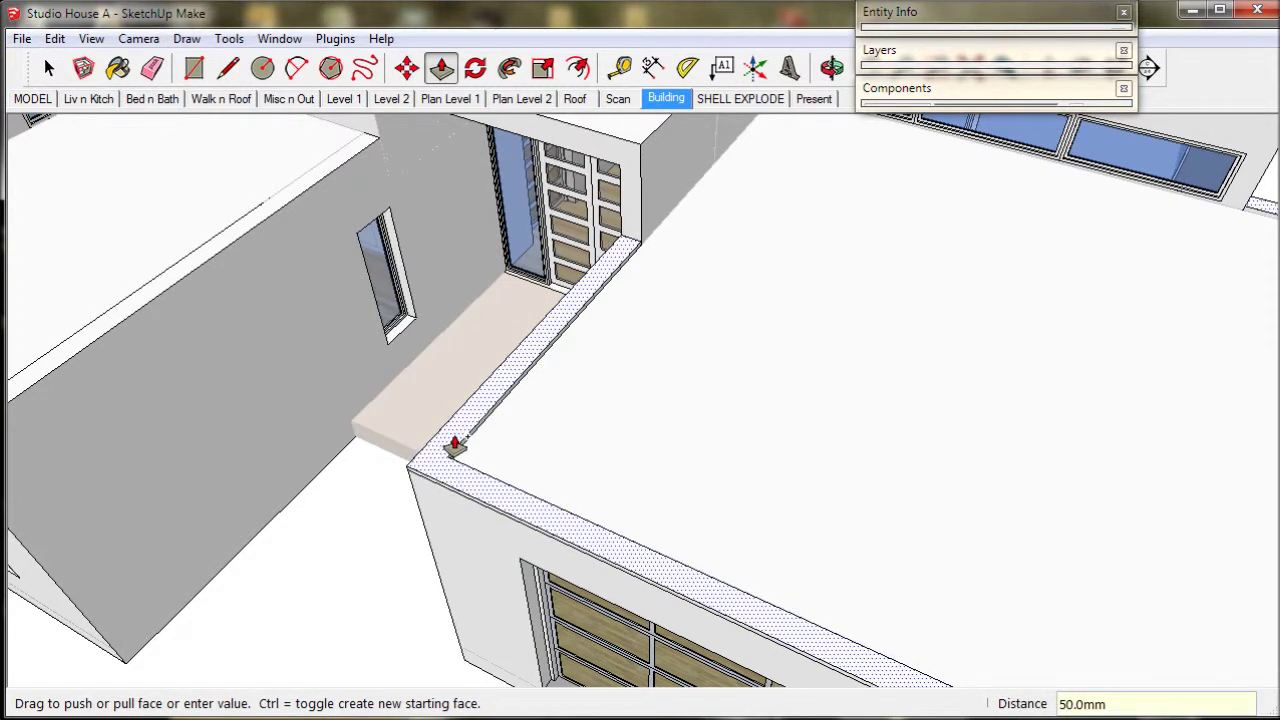
middle_click_drag(457, 443, 700, 537)
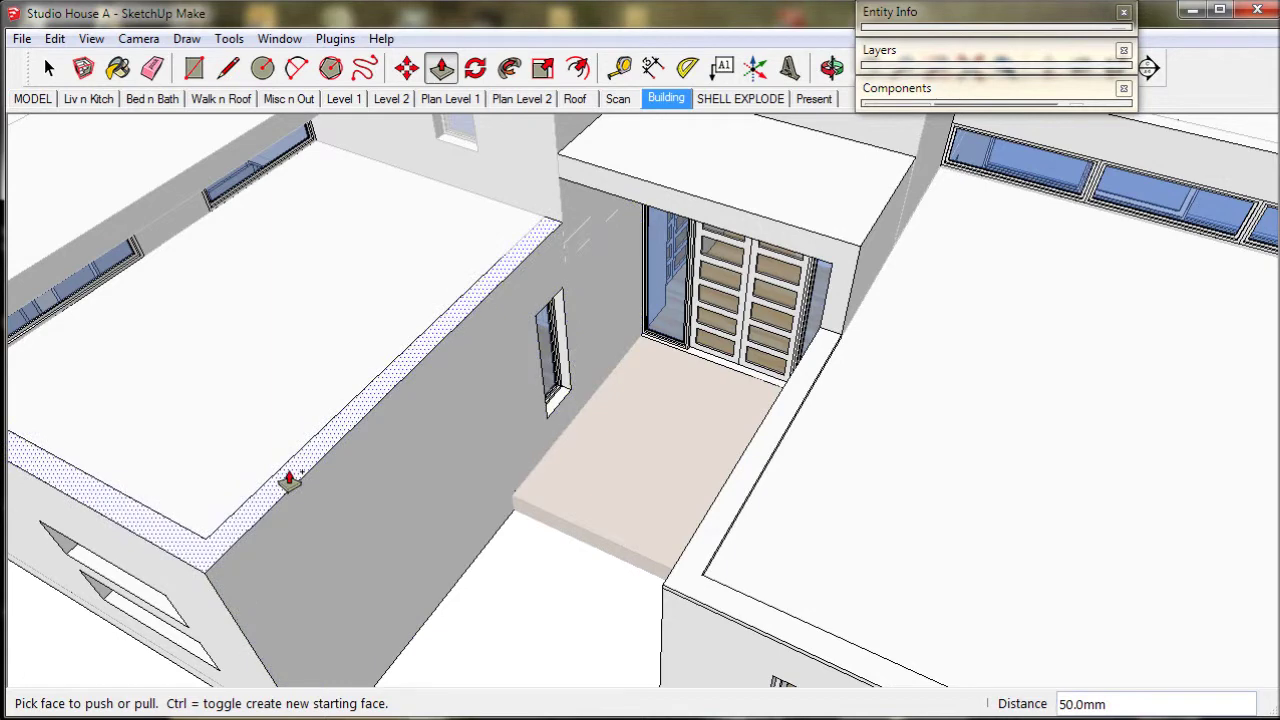
double_click(289, 482)
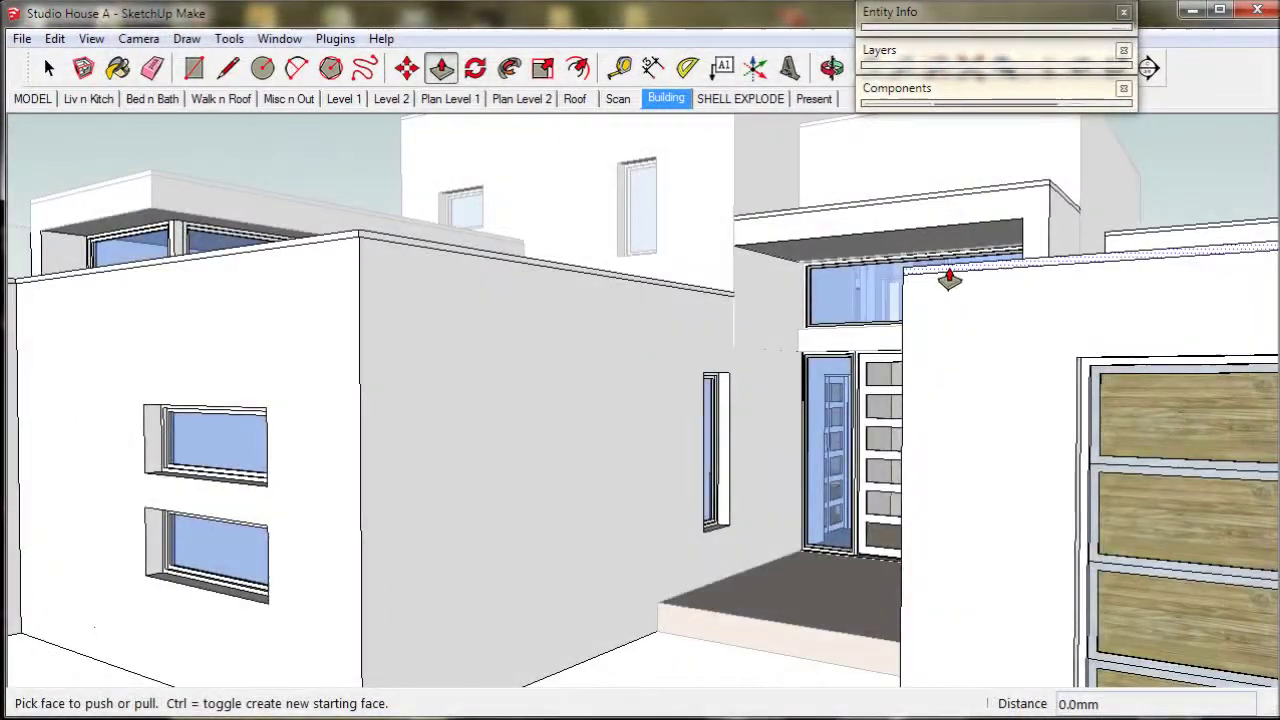
- Pull the garage wall cap's front face outward 20 mm and repeat it on the cap face beside the entry
left_click(949, 280)
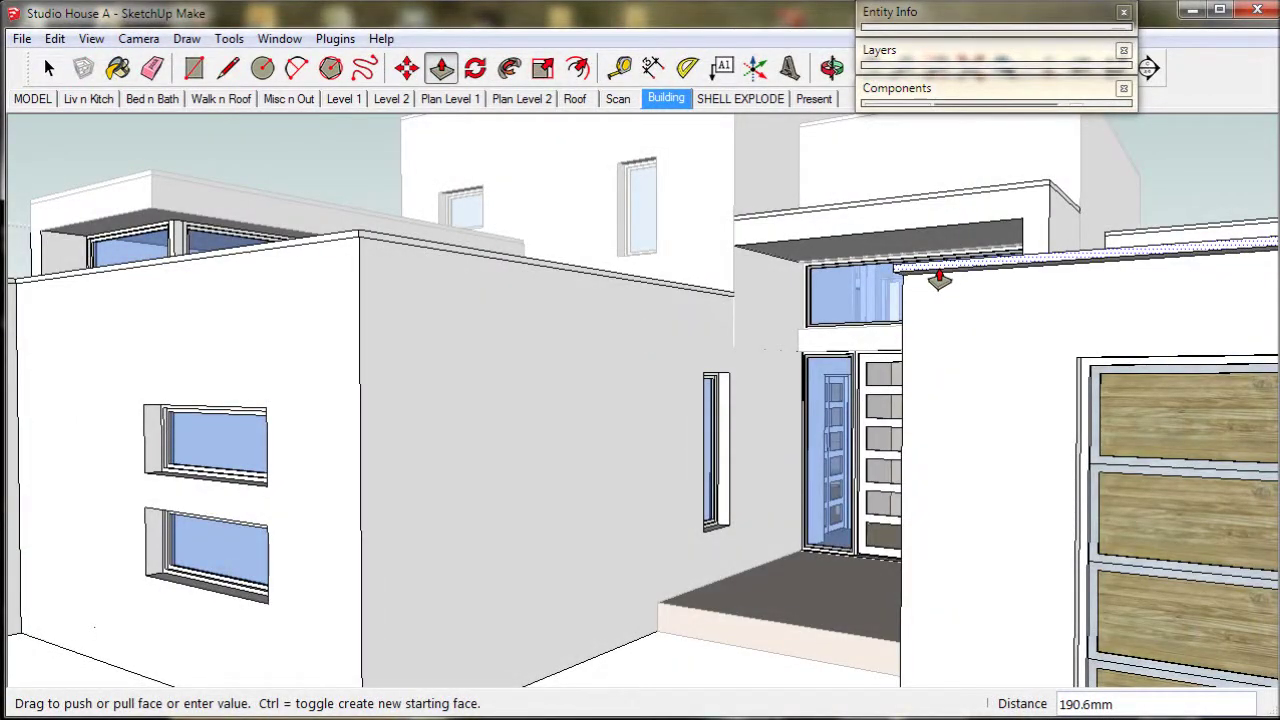
key("Return")
middle_click_drag(934, 277, 1139, 343)
scroll(942, 305, "up", 4)
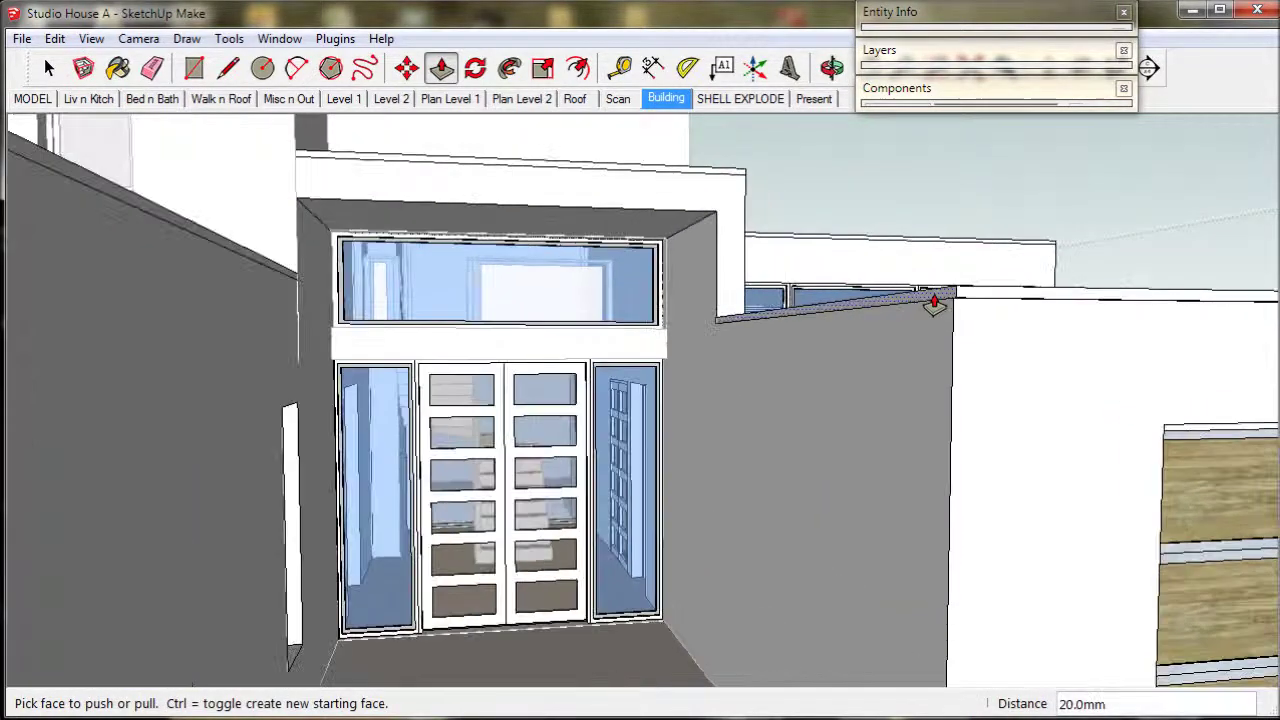
left_click(934, 300)
left_click(932, 300)
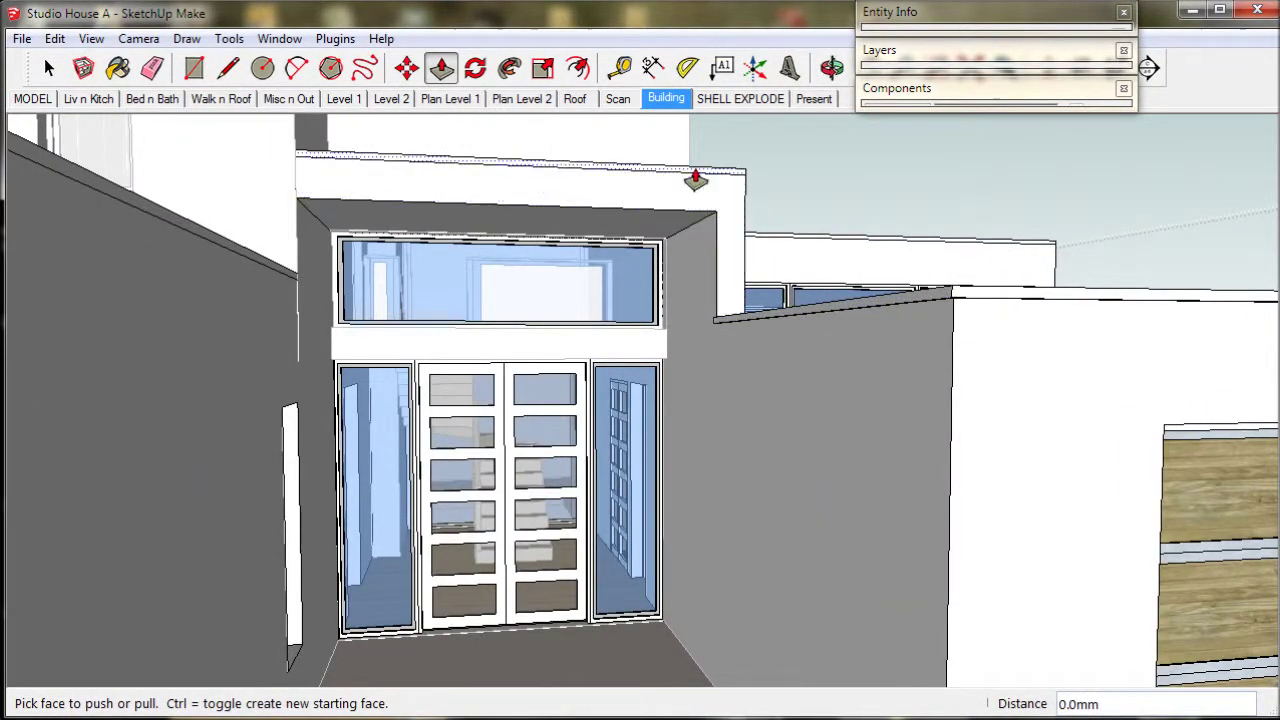
middle_click_drag(689, 194, 527, 238)
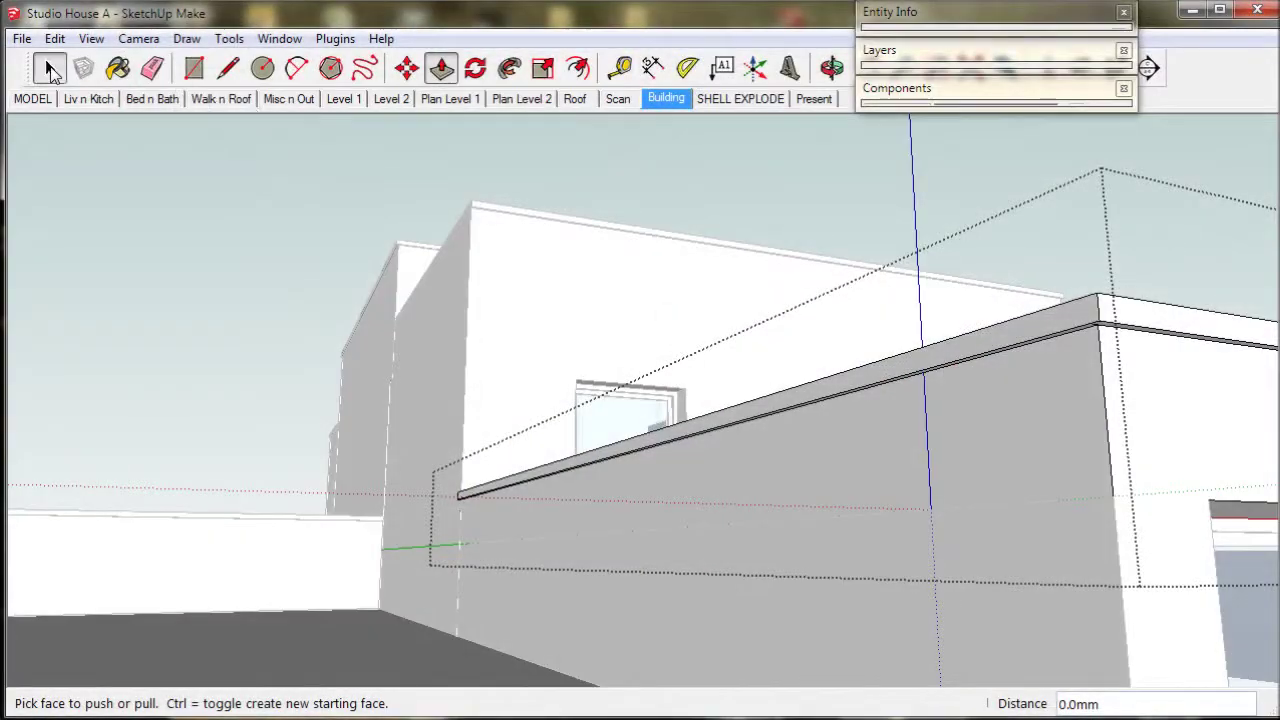
left_click(48, 67)
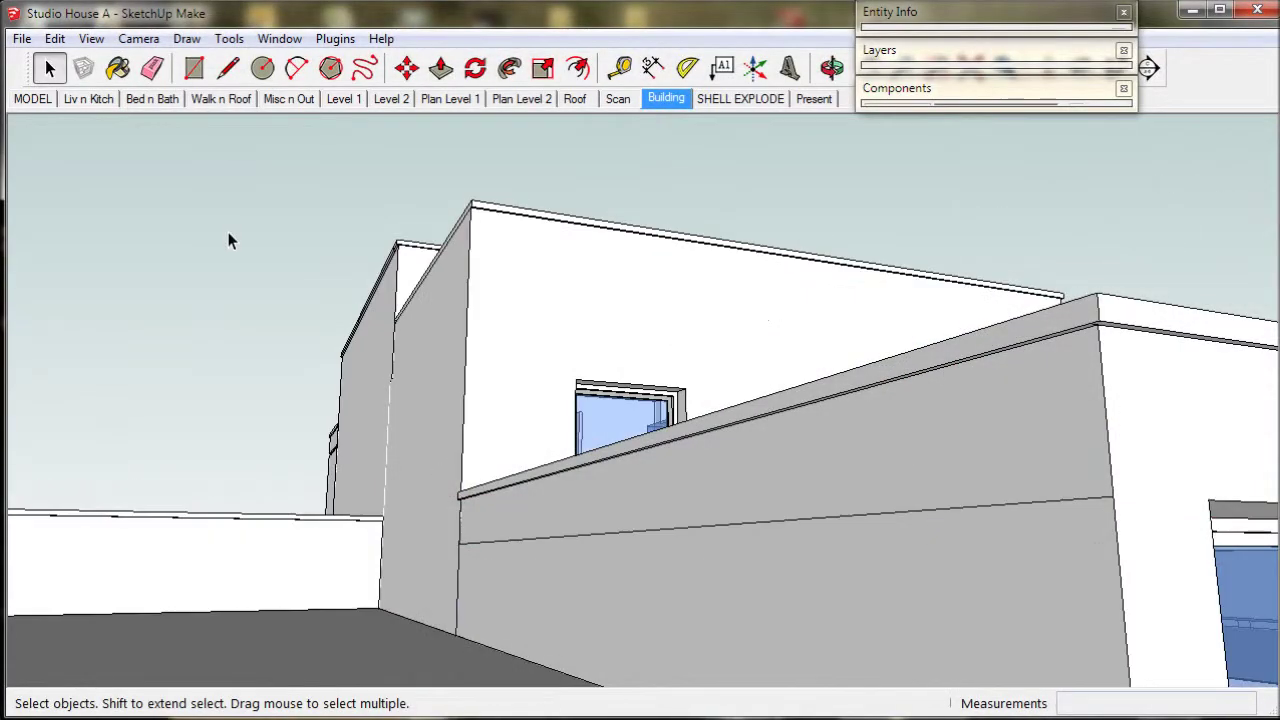
- Show the Present scene of the finished house and save the Studio House A model
key("o")
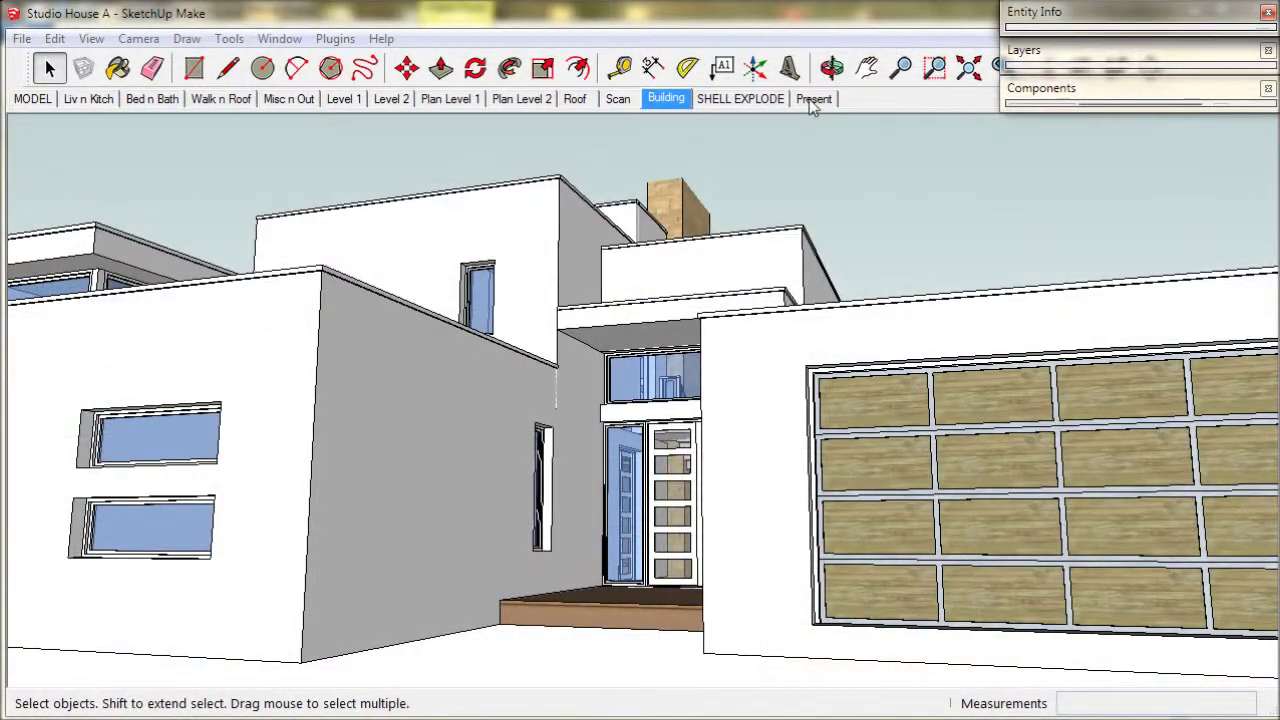
middle_click_drag(762, 200, 720, 281)
left_click_drag(720, 280, 731, 277)
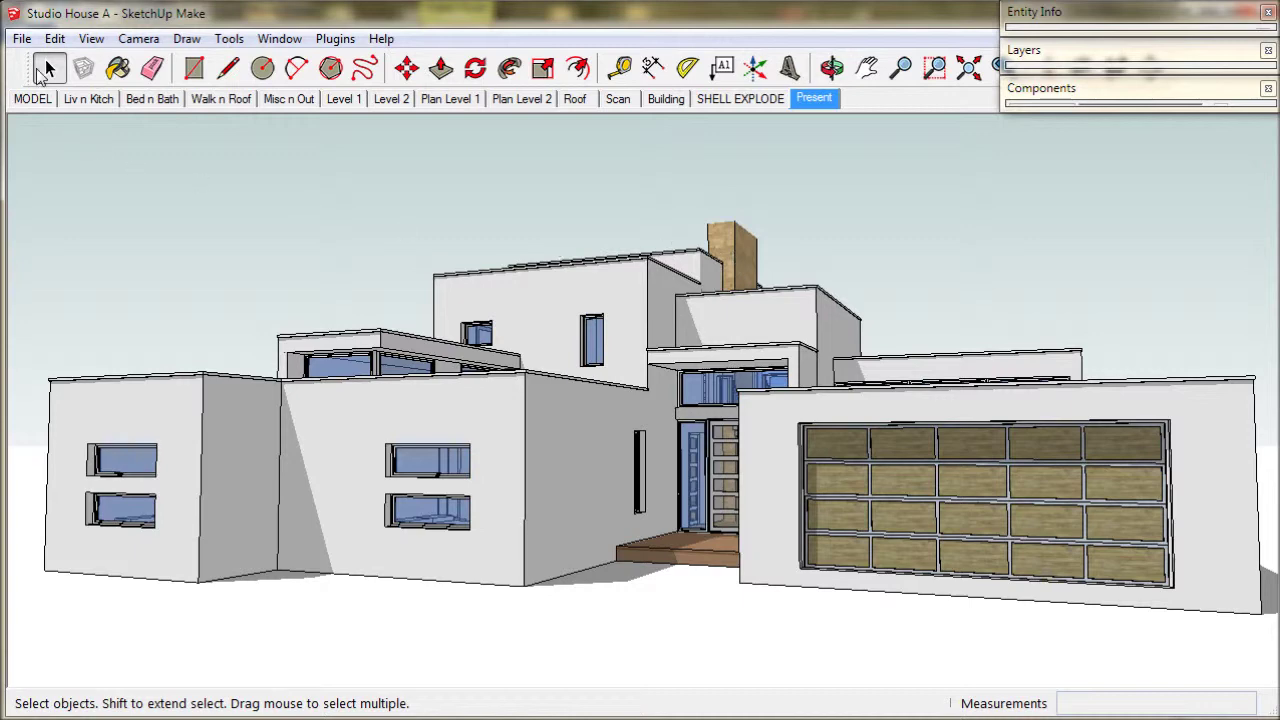
left_click(22, 40)
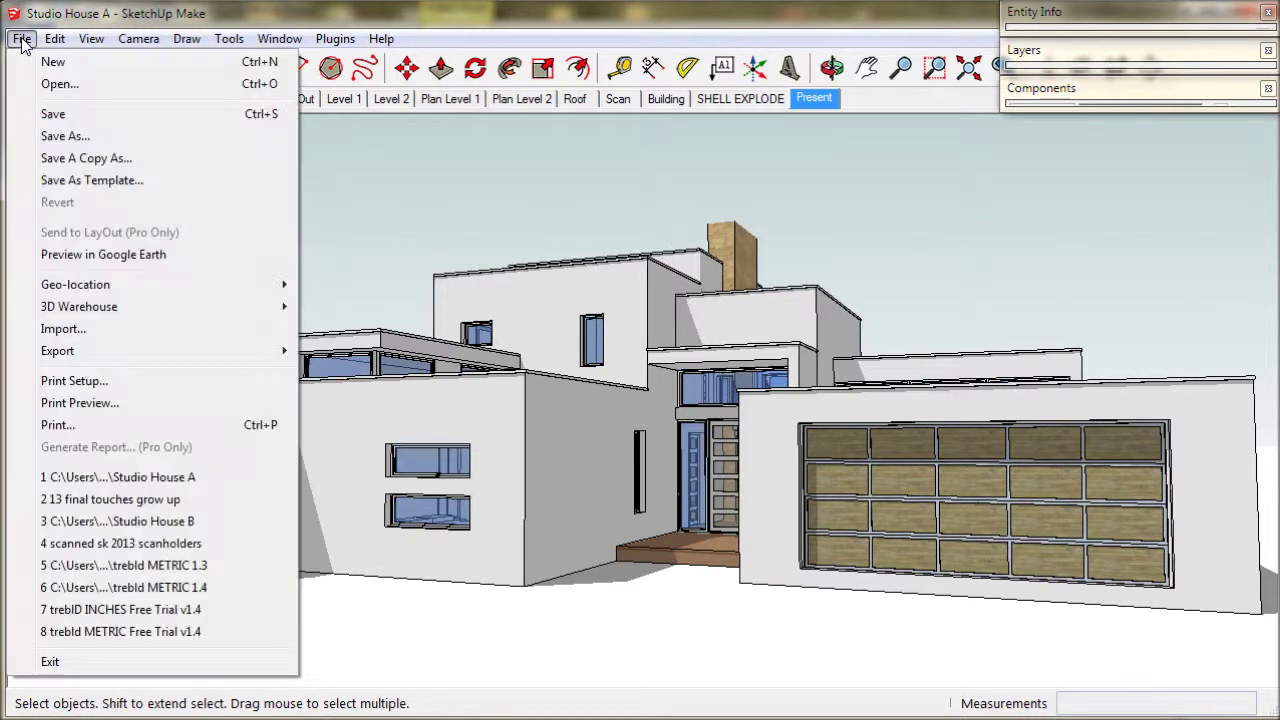
left_click(50, 116)
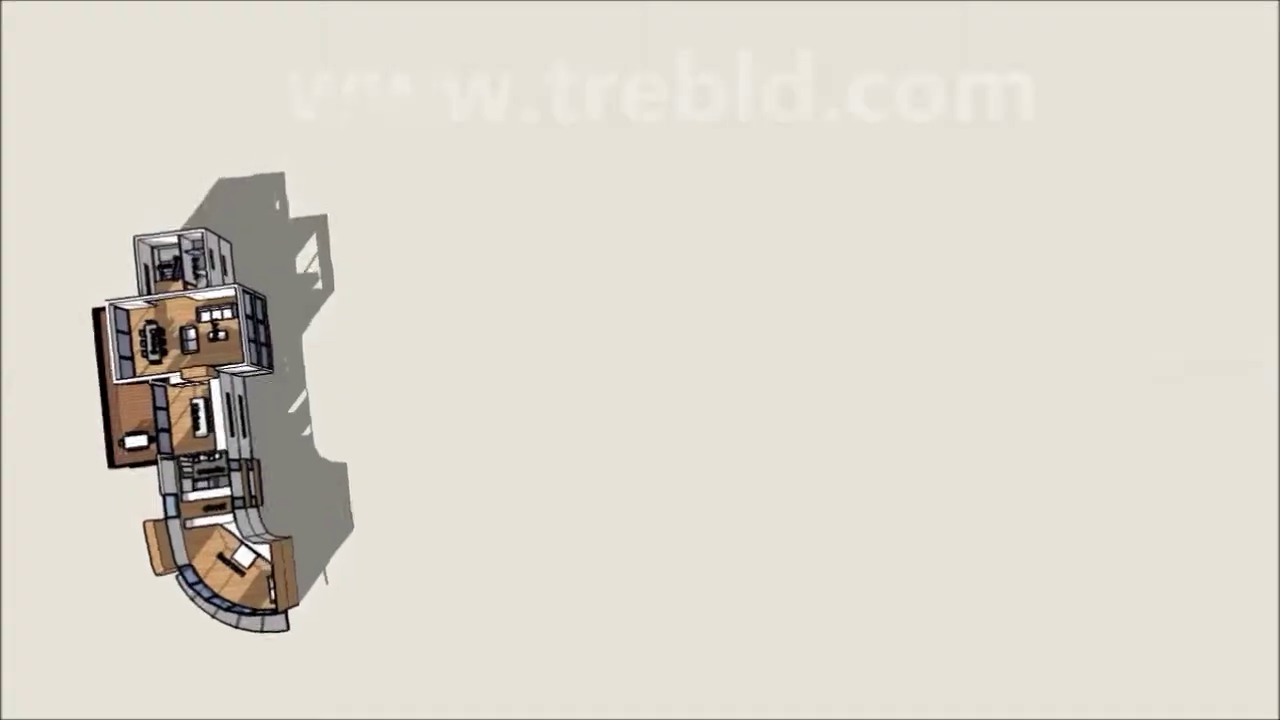